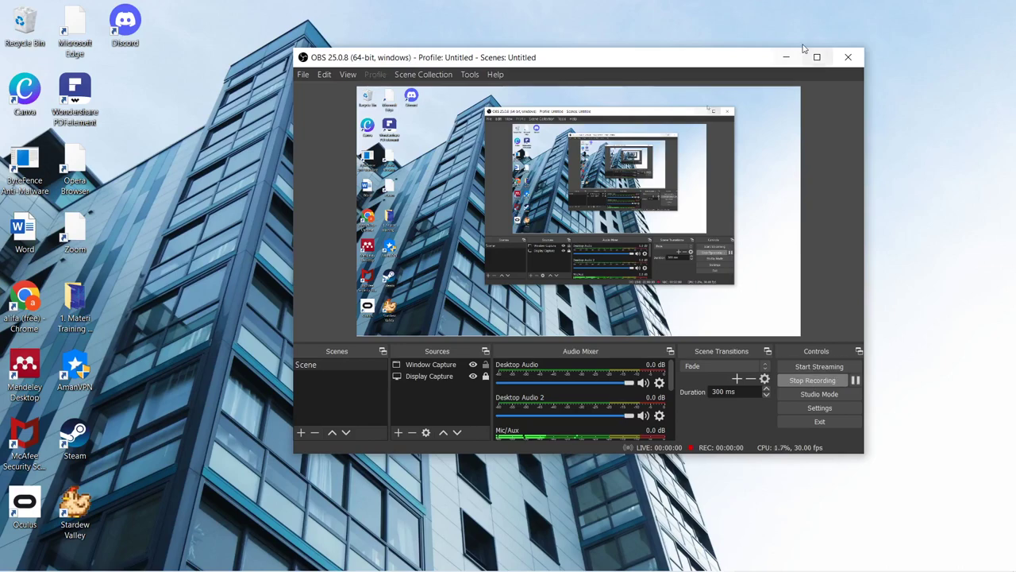
Minimize the OBS window and refresh the desktop from its context menu
click(788, 54)
right_click(590, 120)
click(626, 162)
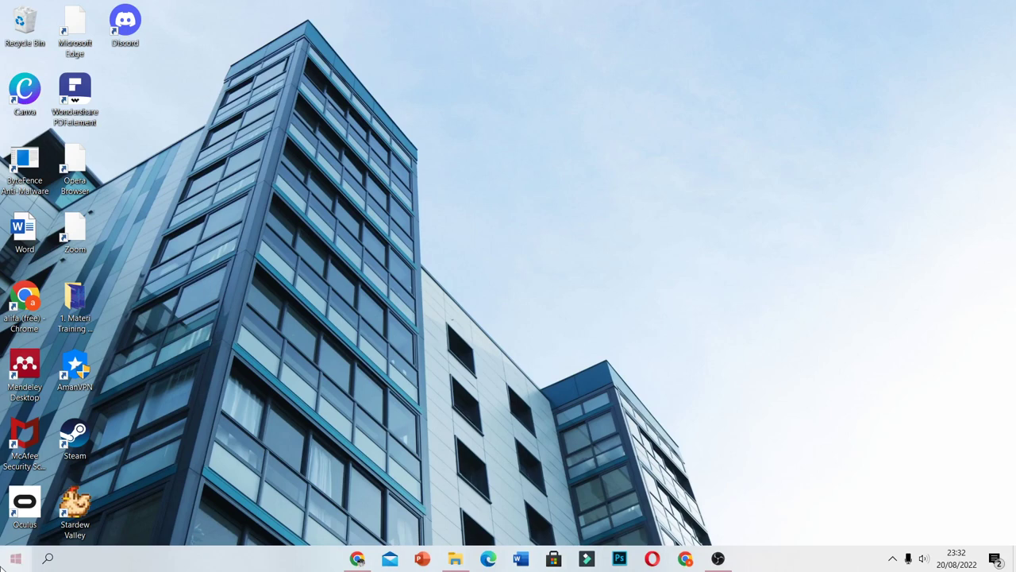
Search Windows for 'psd', discarding trial queries, to surface the Psd Thumbnail folder
click(46, 559)
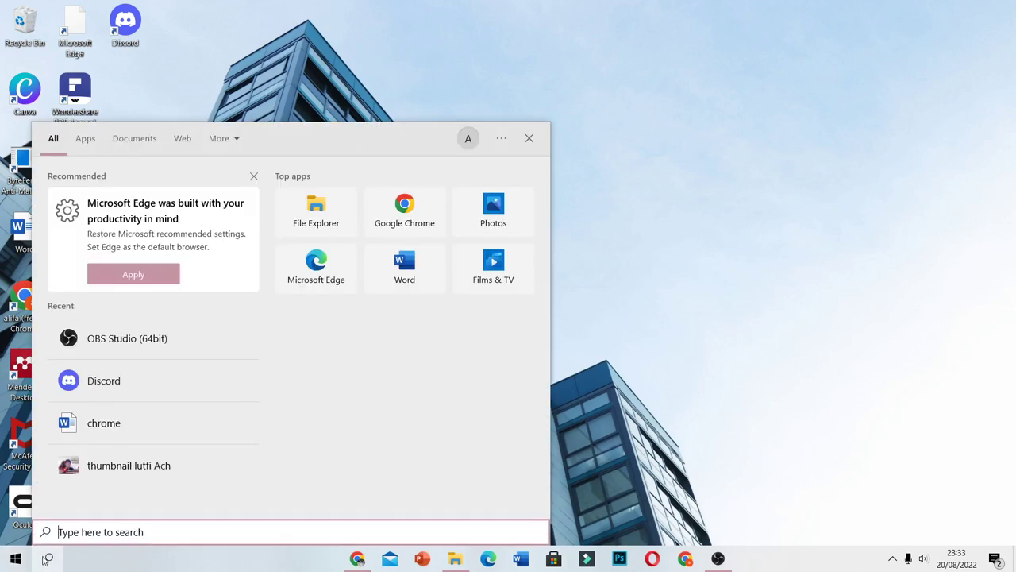
text(alf)
key(BackSpace)
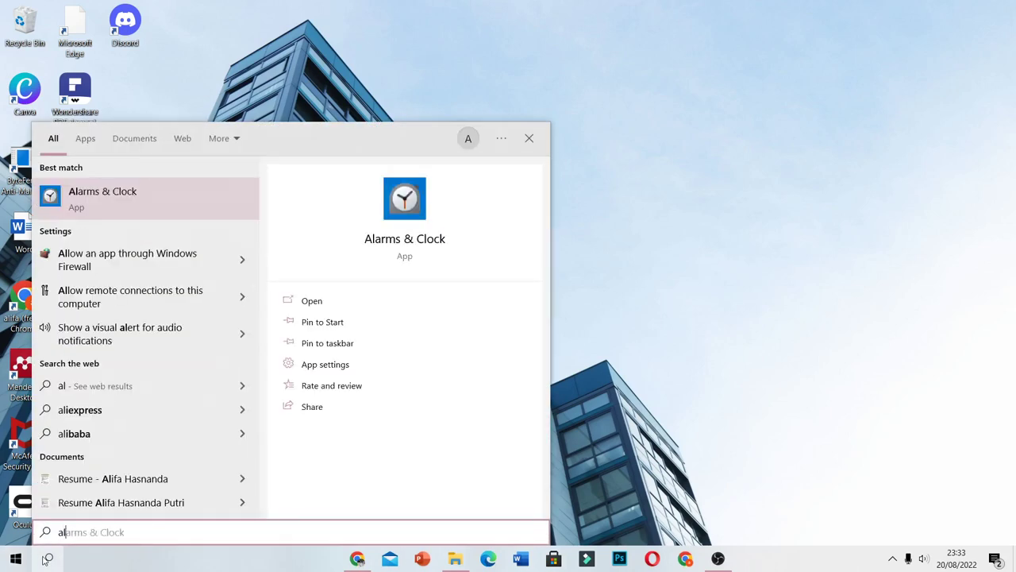
text(ifa)
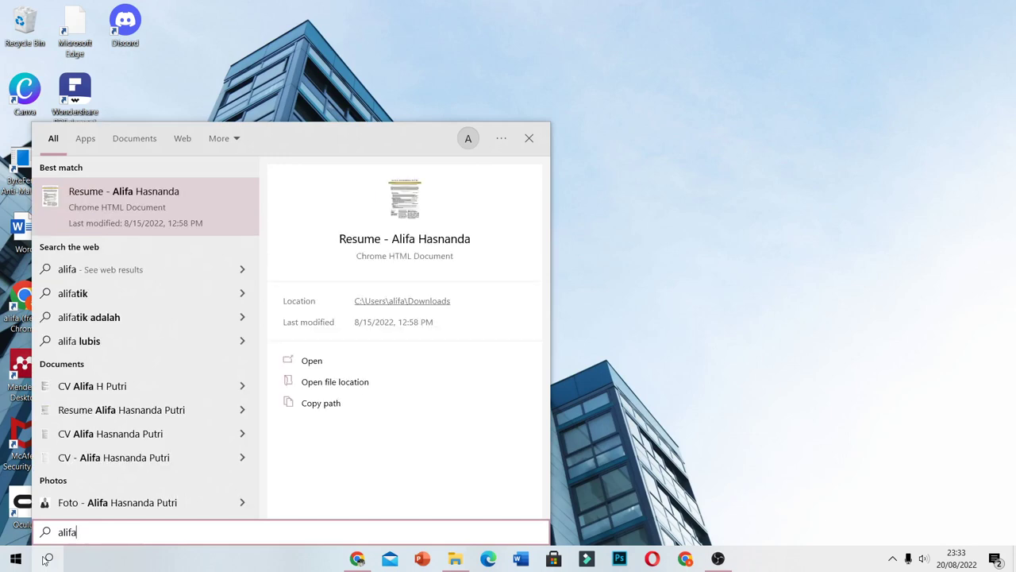
text(h)
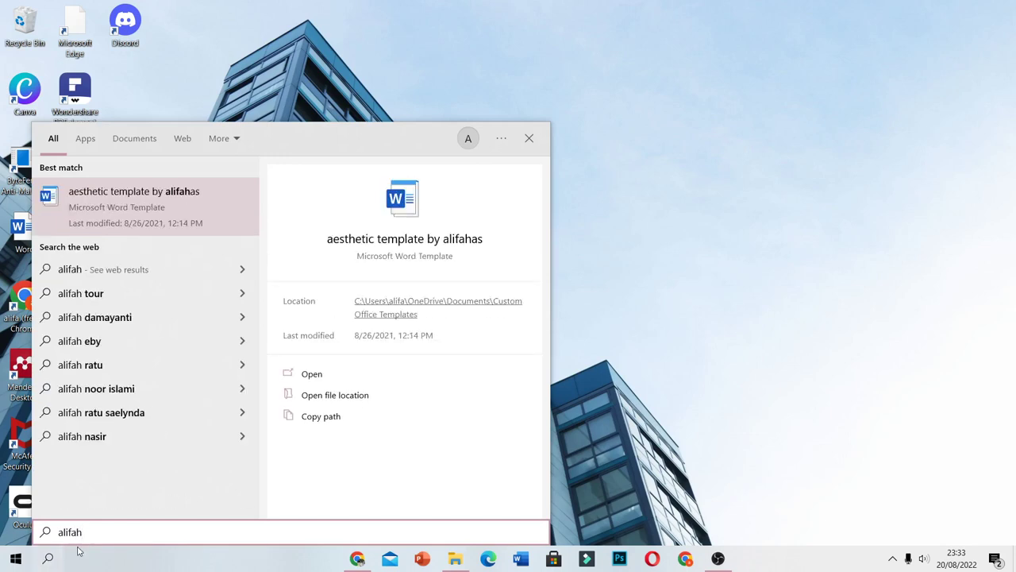
key(BackSpace)
key(BackSpace)
key(BackSpace)
key(BackSpace)
key(BackSpace)
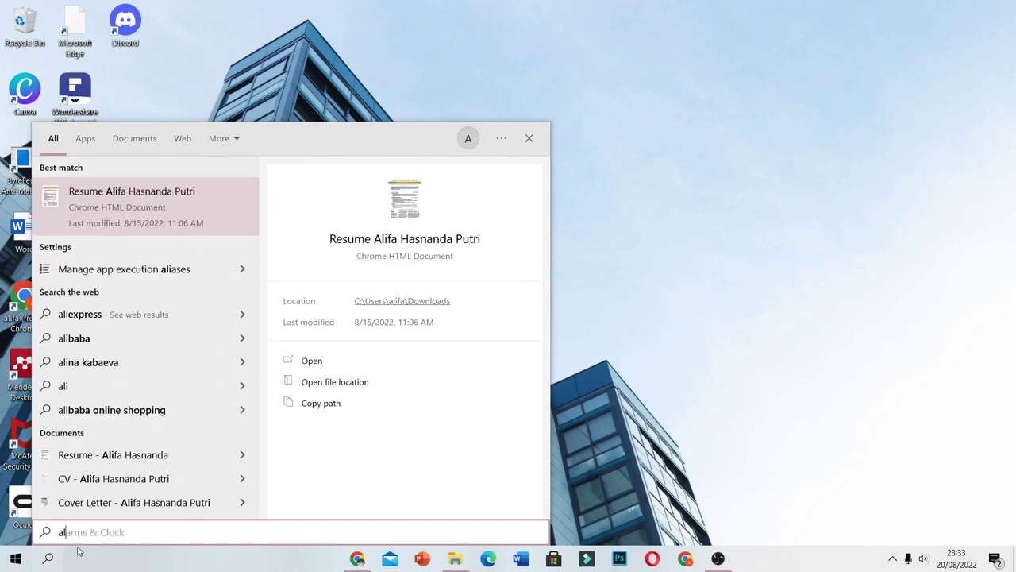
key(BackSpace)
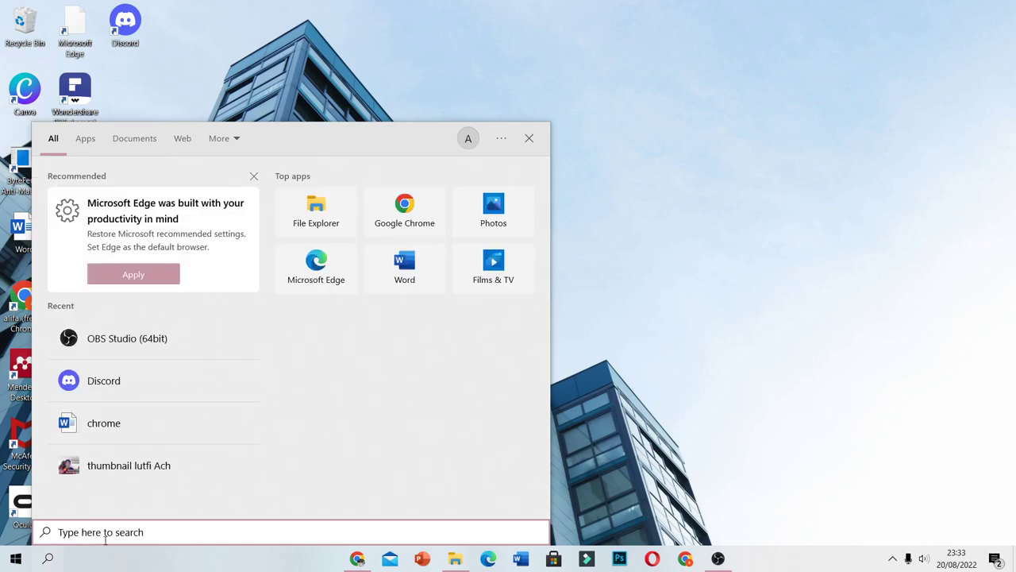
text(what)
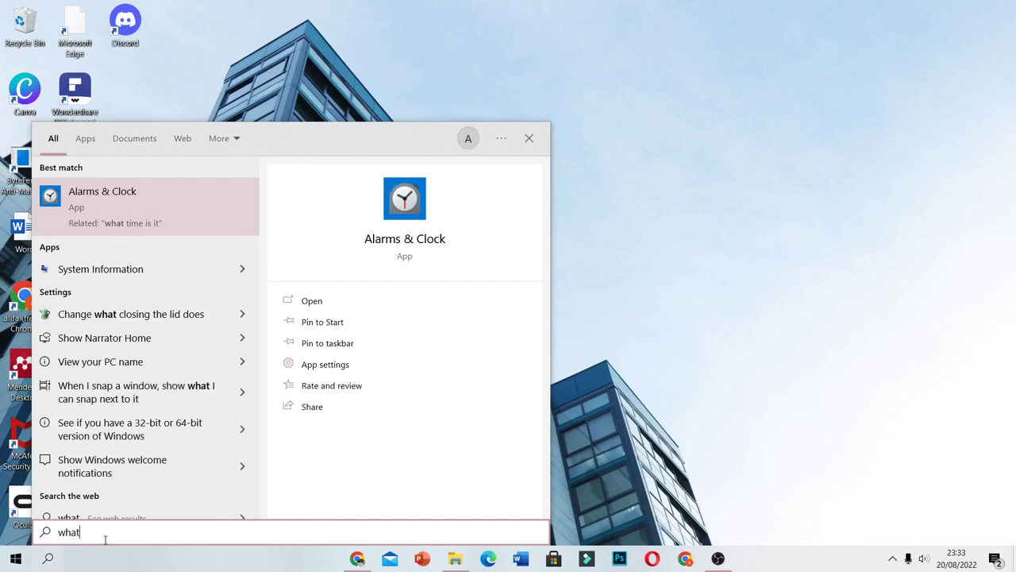
text( i e)
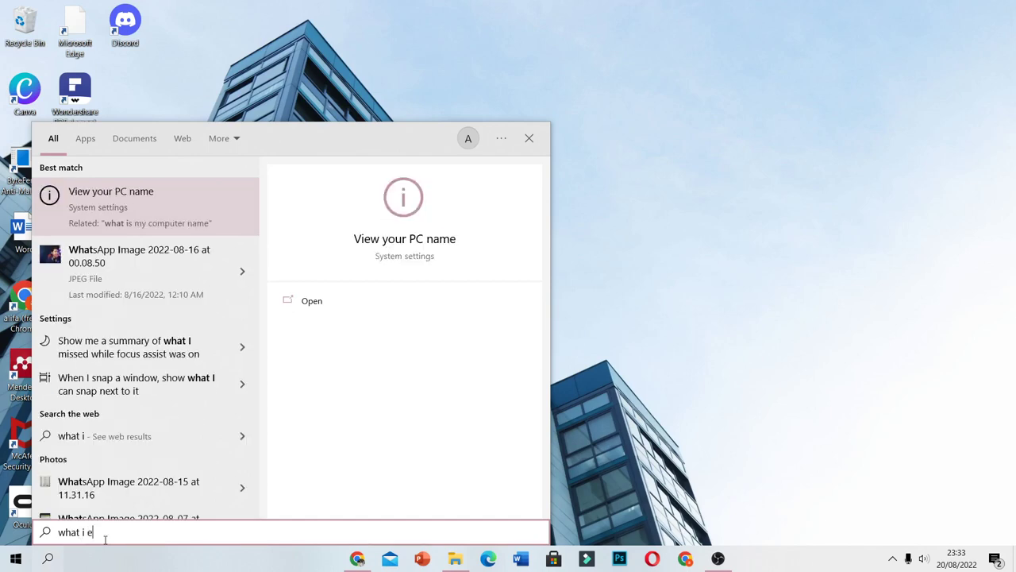
text(t)
key(BackSpace)
key(BackSpace)
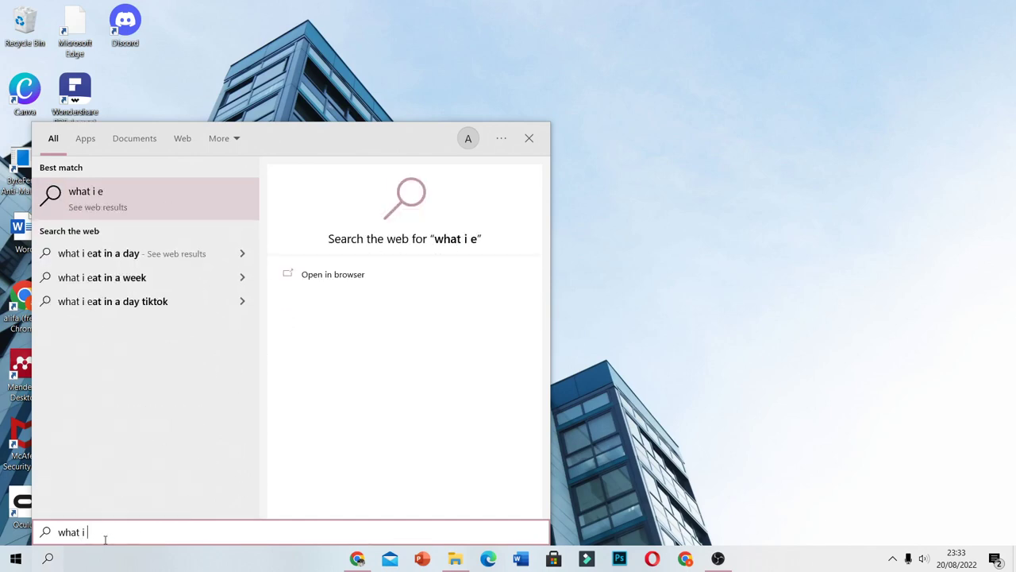
key(BackSpace)
key(BackSpace)
key(BackSpace)
key(BackSpace)
key(BackSpace)
key(BackSpace)
key(BackSpace)
key(BackSpace)
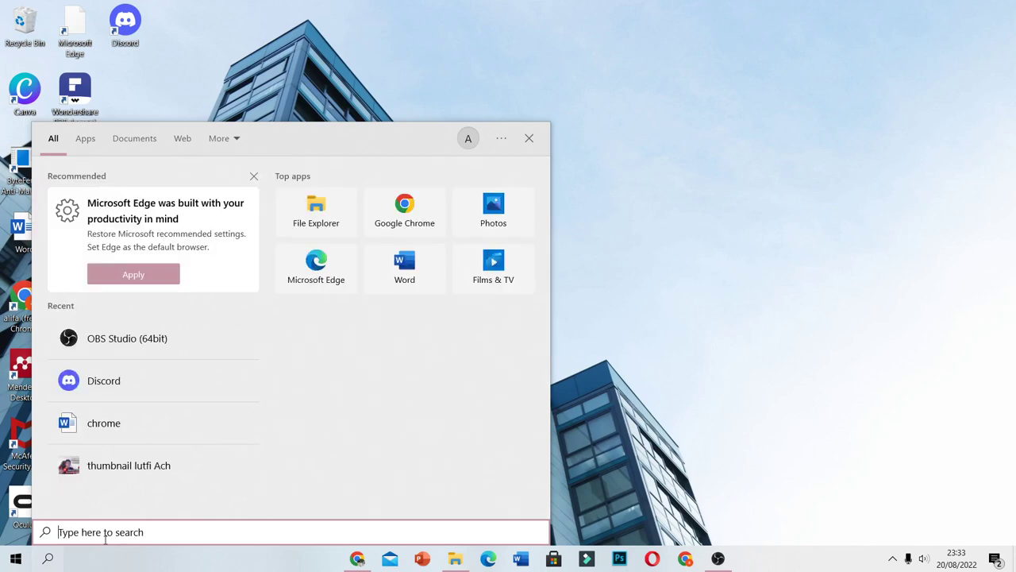
text(psd)
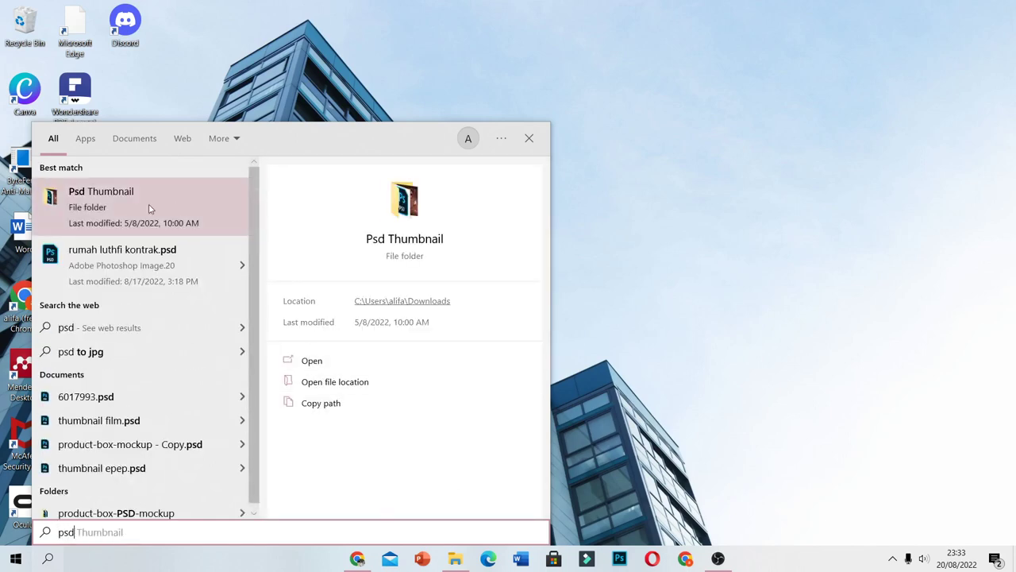
Open a PSD from Psd Thumbnail, dismiss Photoshop's scratch-disk error, and close the folder
click(148, 209)
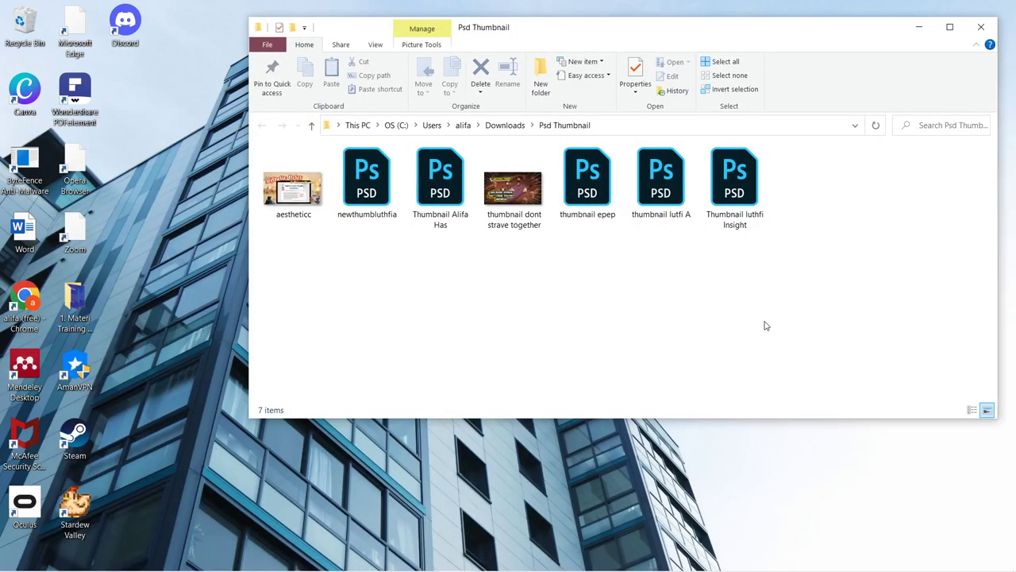
click(449, 191)
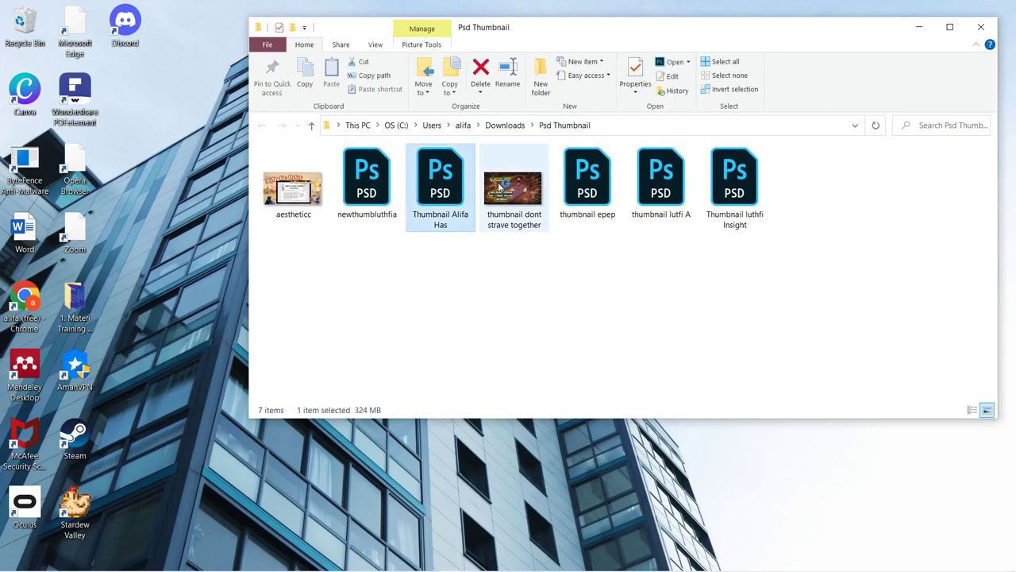
mouse_move(536, 568)
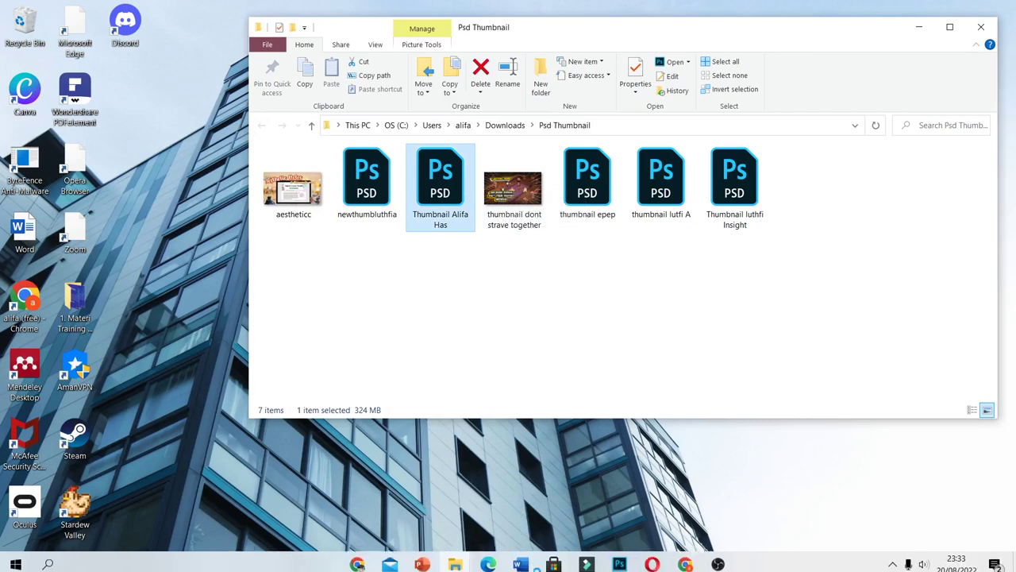
click(719, 548)
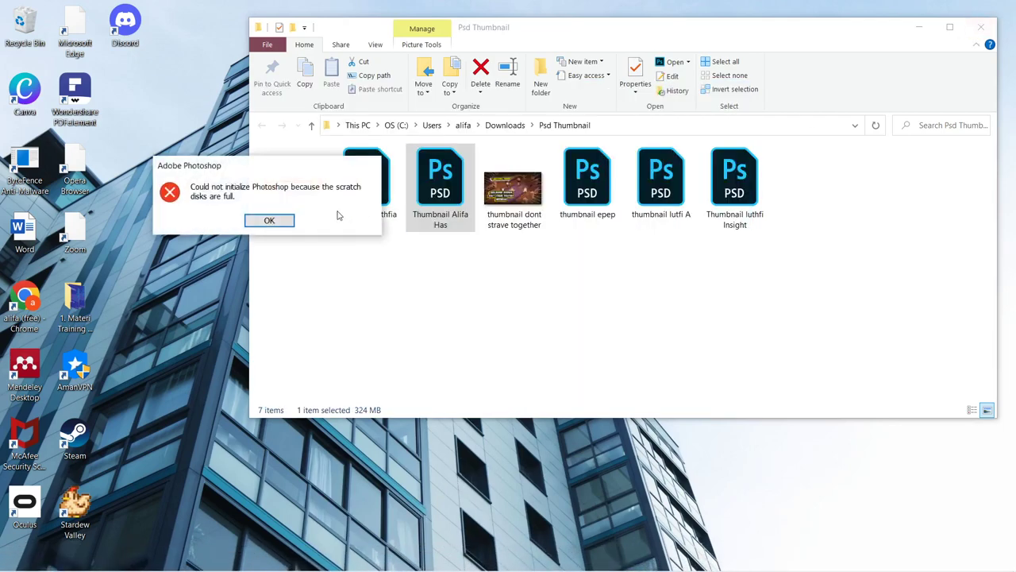
click(269, 220)
click(982, 27)
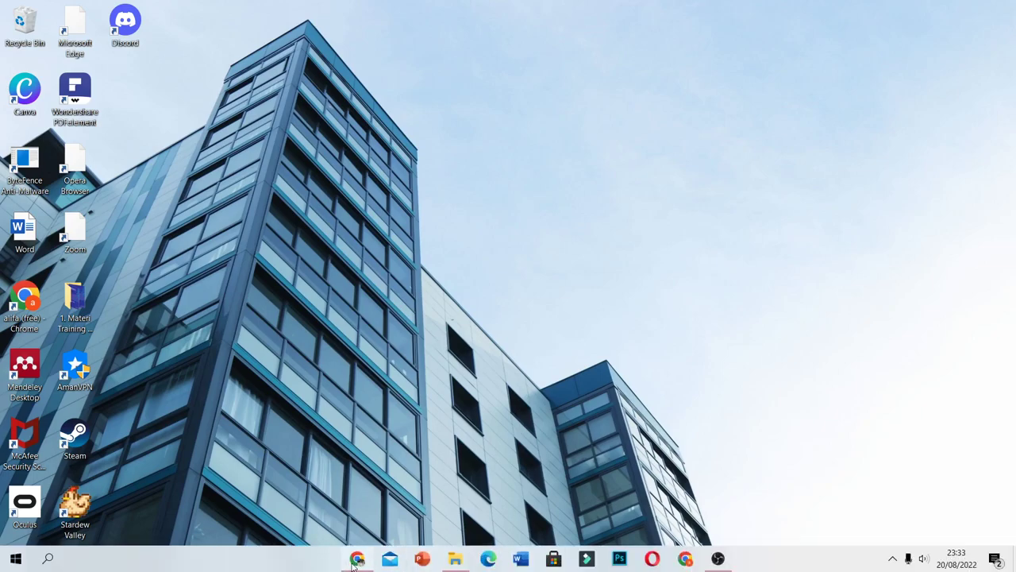
Check the OS (C:) drive via This PC, showing 5.13 GB free of 195 GB
click(356, 560)
click(941, 9)
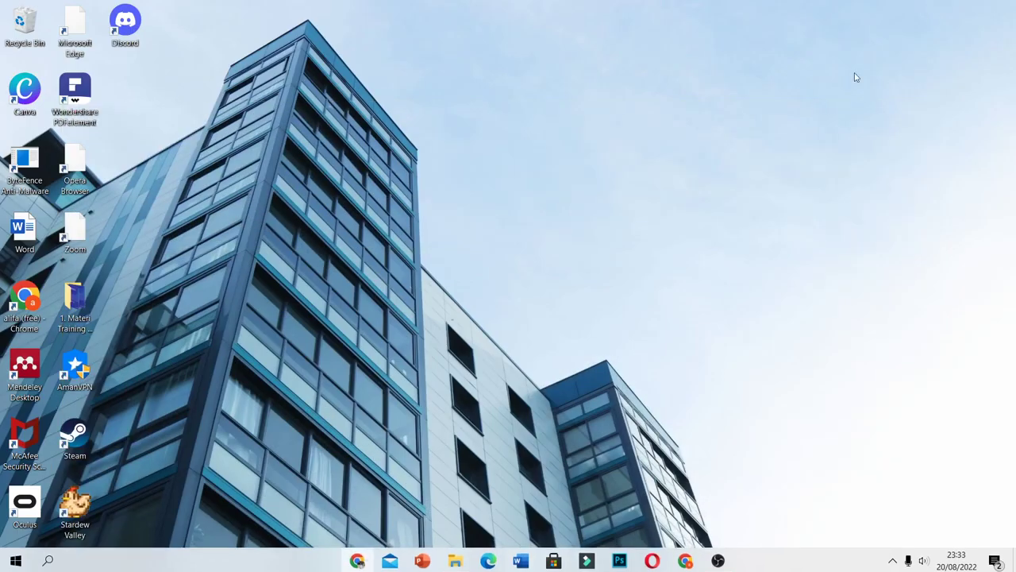
click(447, 564)
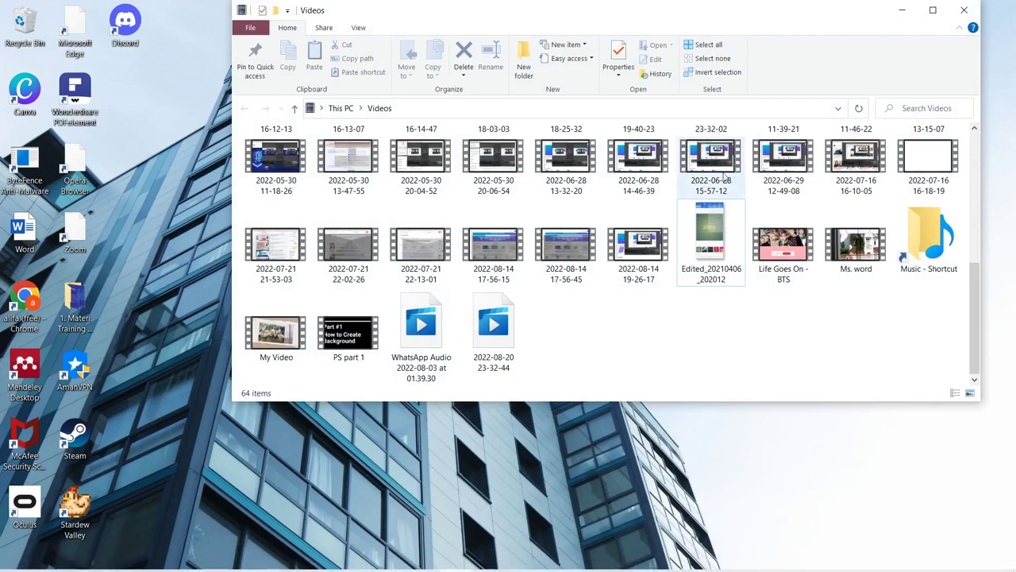
click(342, 108)
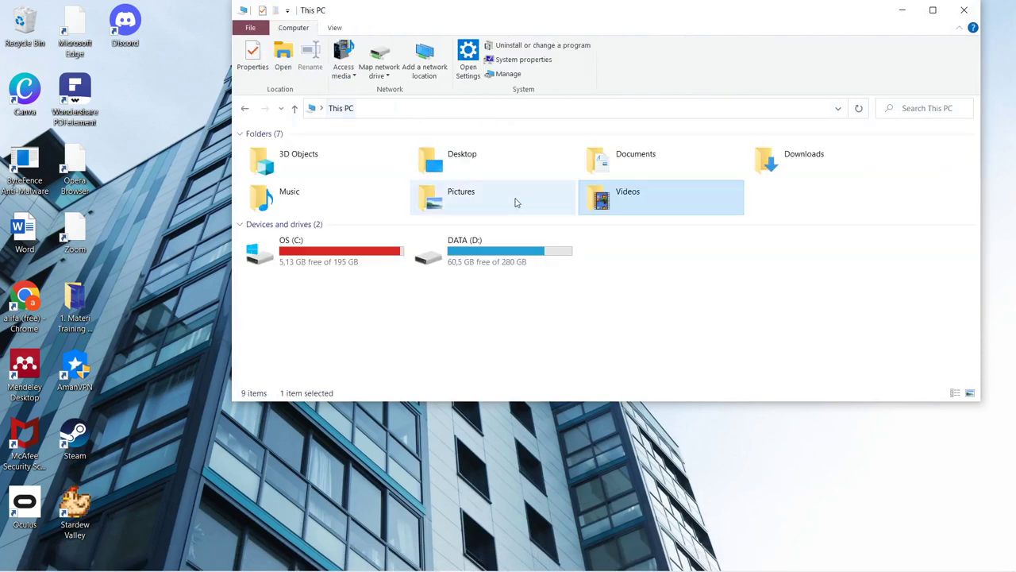
double_click(389, 271)
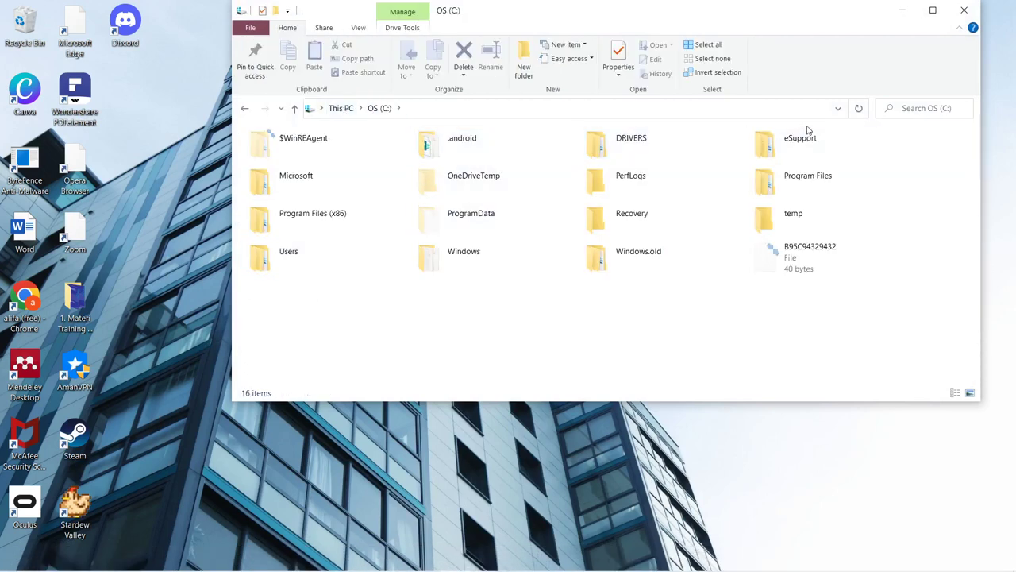
Close File Explorer and reopen it maximized
click(964, 10)
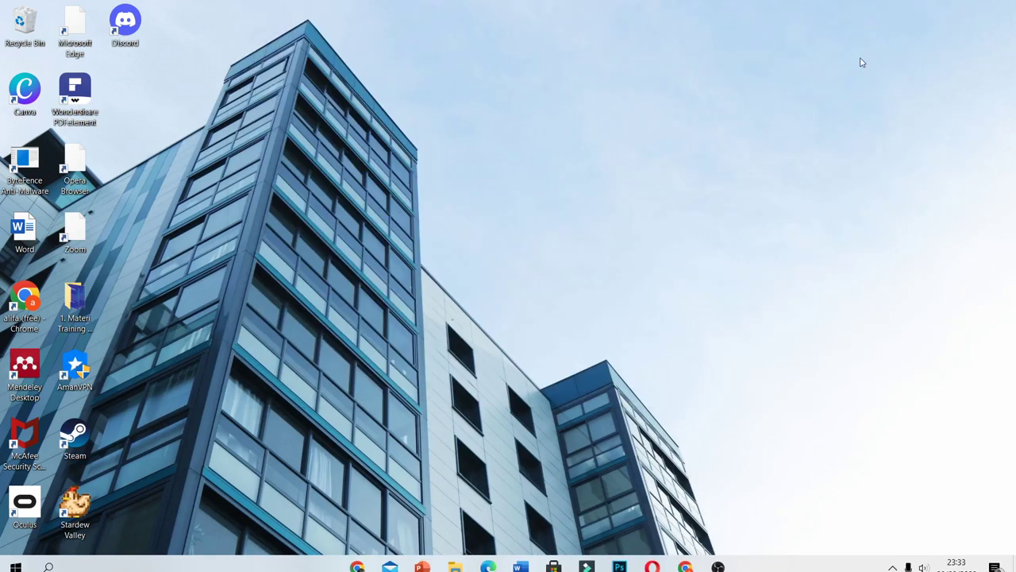
click(455, 558)
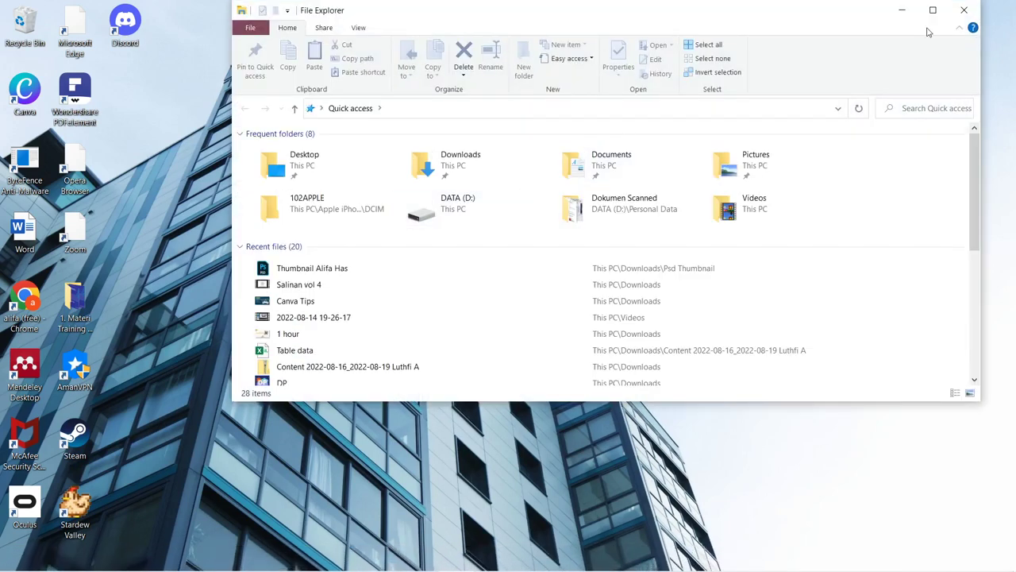
click(923, 16)
double_click(249, 169)
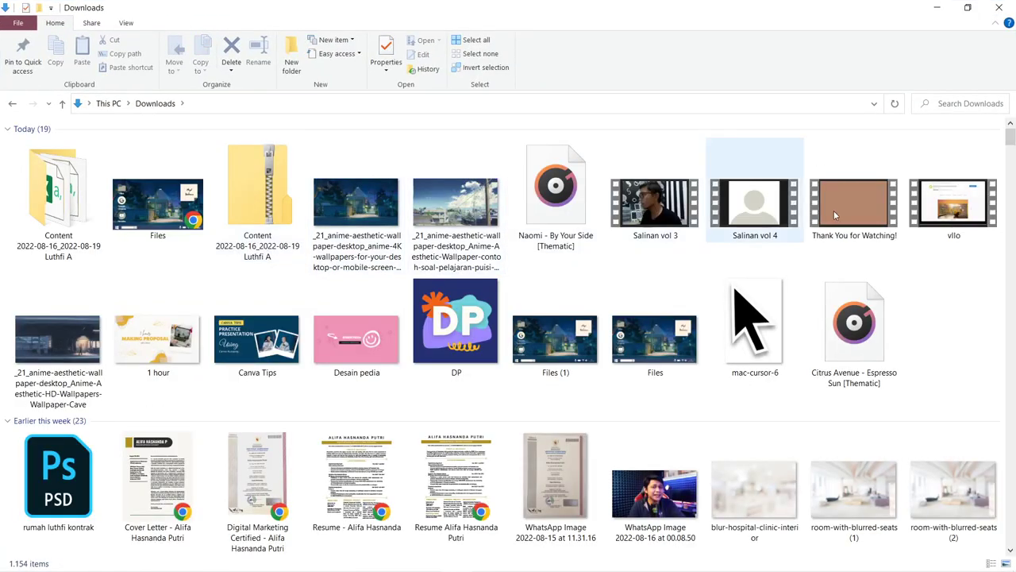
scroll(936, 273, down, 10)
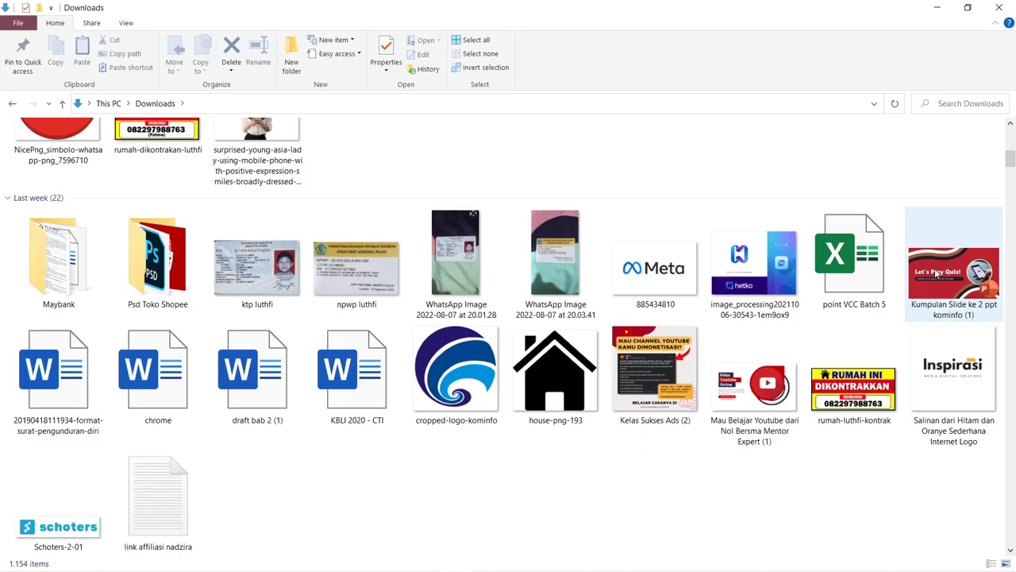
scroll(936, 274, down, 4)
scroll(936, 273, down, 2)
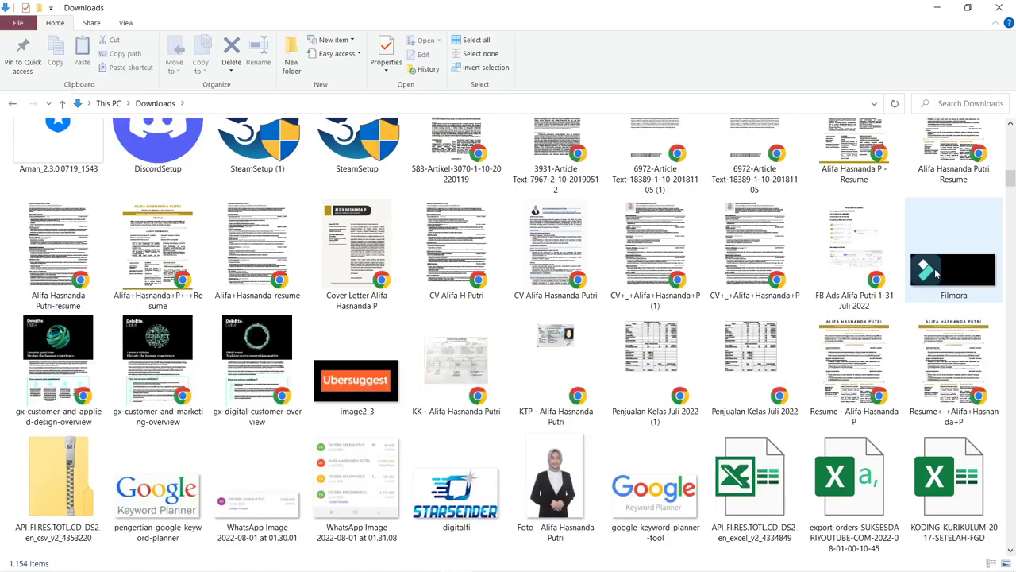
scroll(936, 273, down, 5)
scroll(936, 273, down, 3)
scroll(936, 273, down, 3)
scroll(937, 273, down, 3)
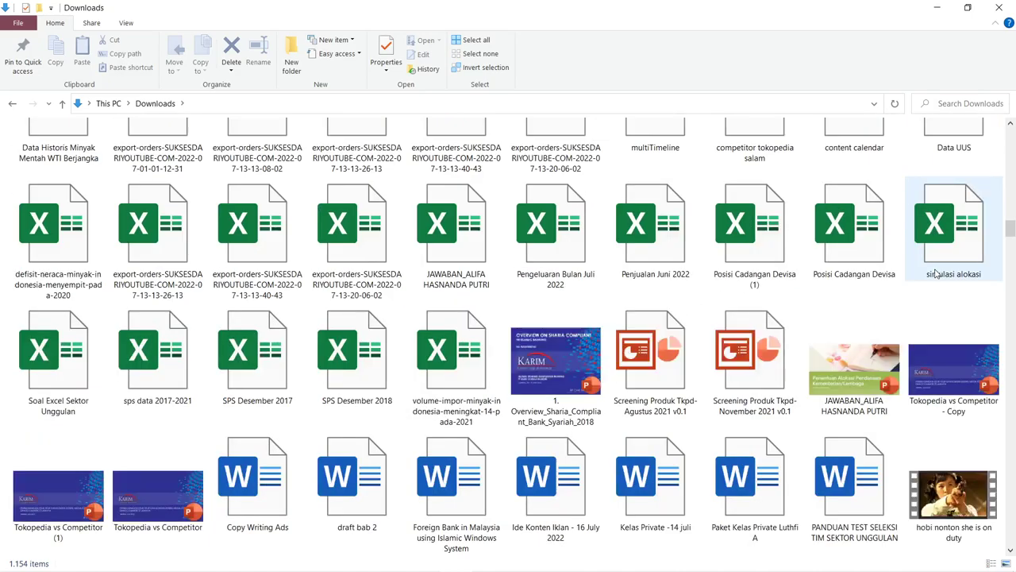
scroll(937, 273, down, 5)
scroll(937, 273, down, 5)
scroll(937, 273, down, 5)
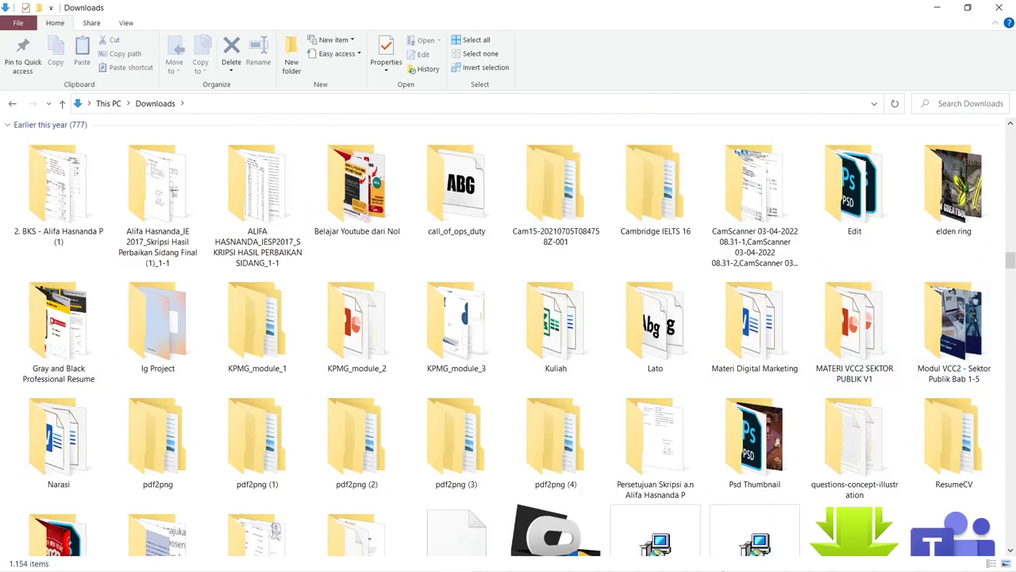
click(717, 565)
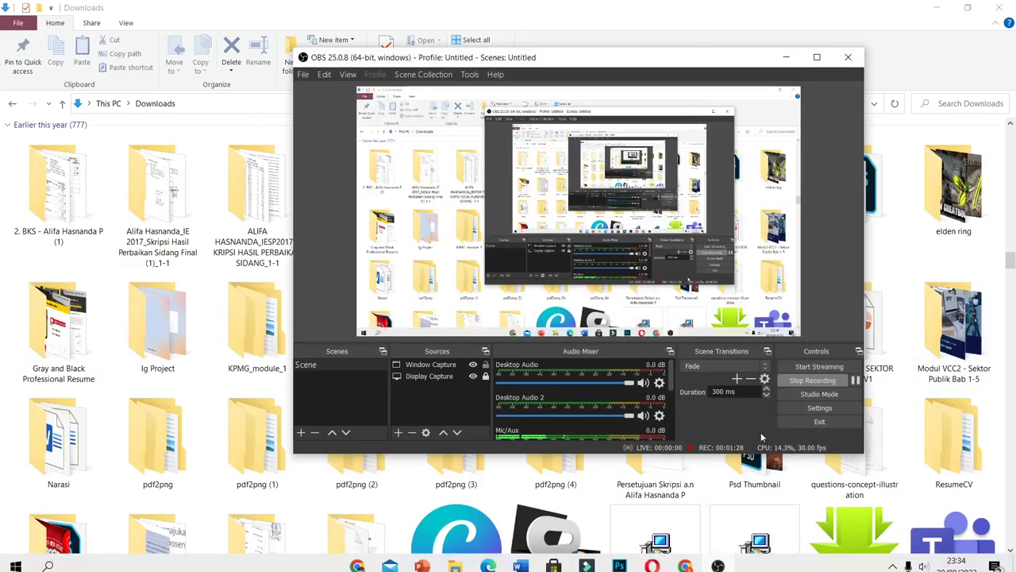
click(904, 44)
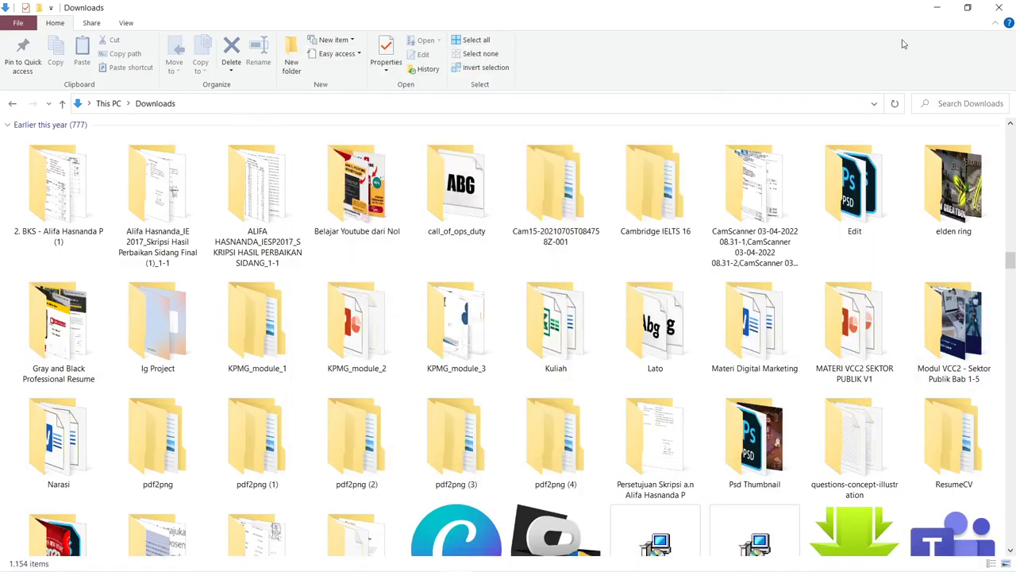
scroll(865, 179, down, 3)
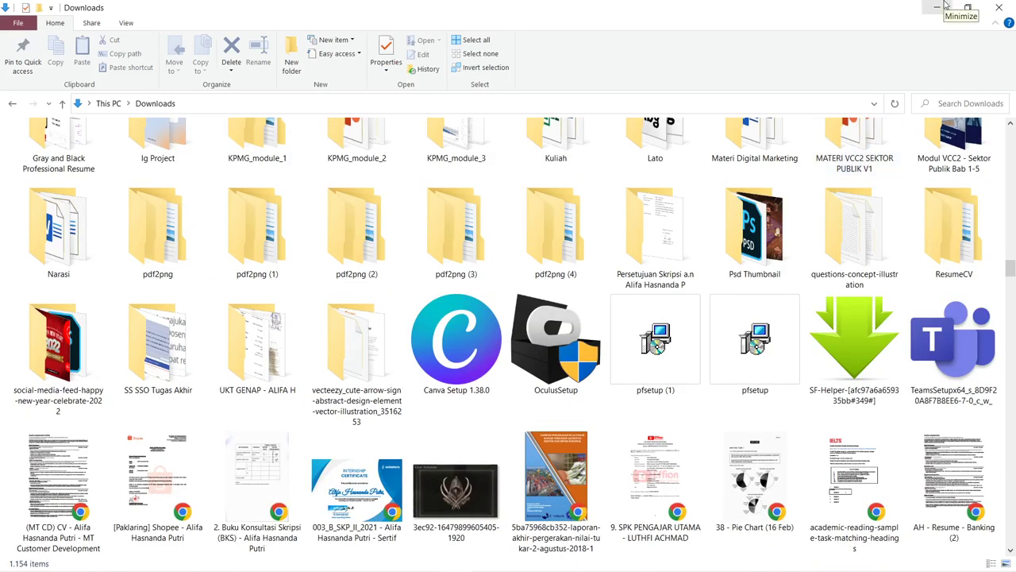
scroll(775, 241, down, 3)
scroll(775, 241, down, 5)
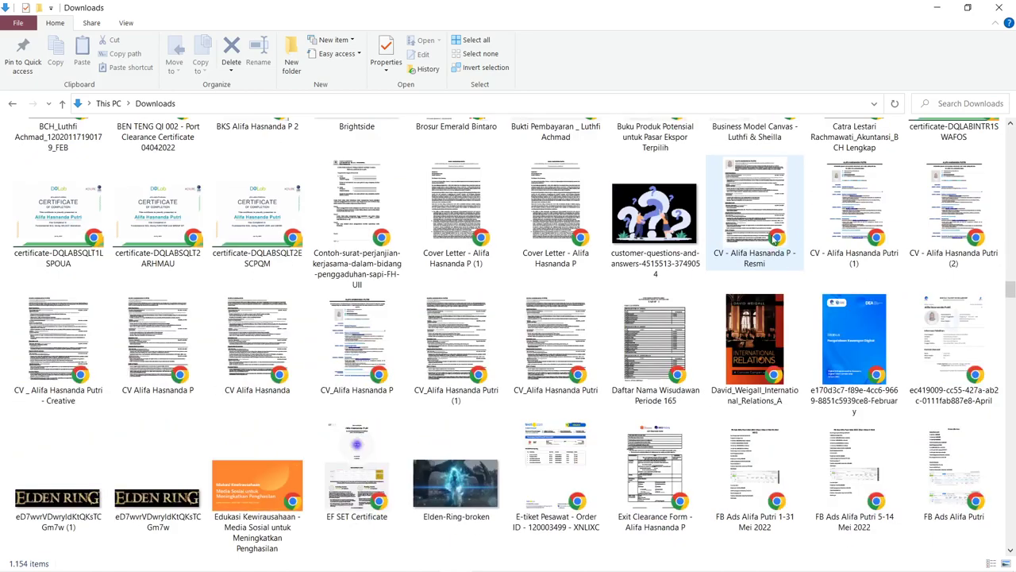
scroll(776, 236, down, 5)
scroll(777, 236, down, 5)
scroll(777, 234, down, 5)
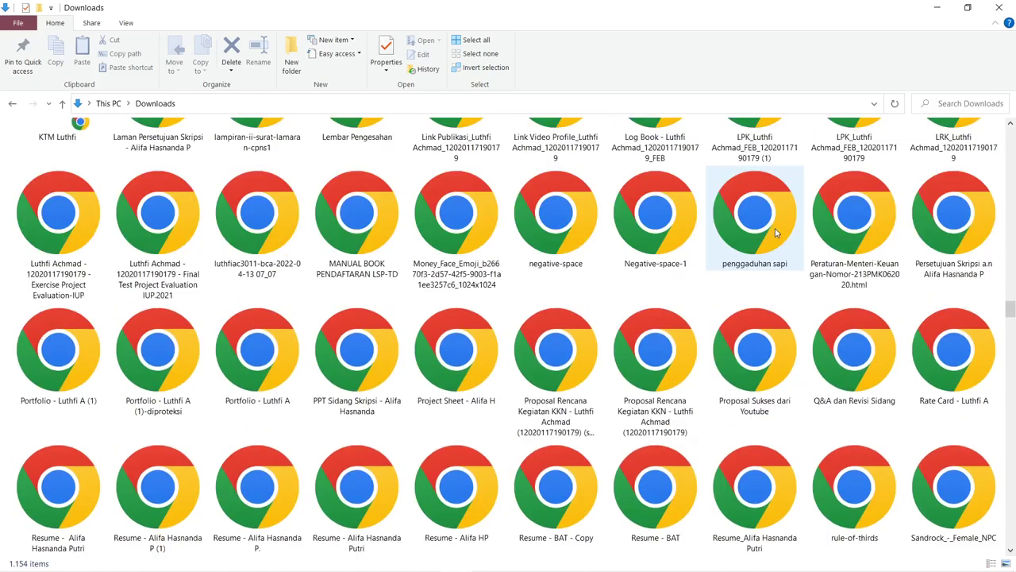
scroll(777, 232, down, 5)
scroll(776, 233, up, 5)
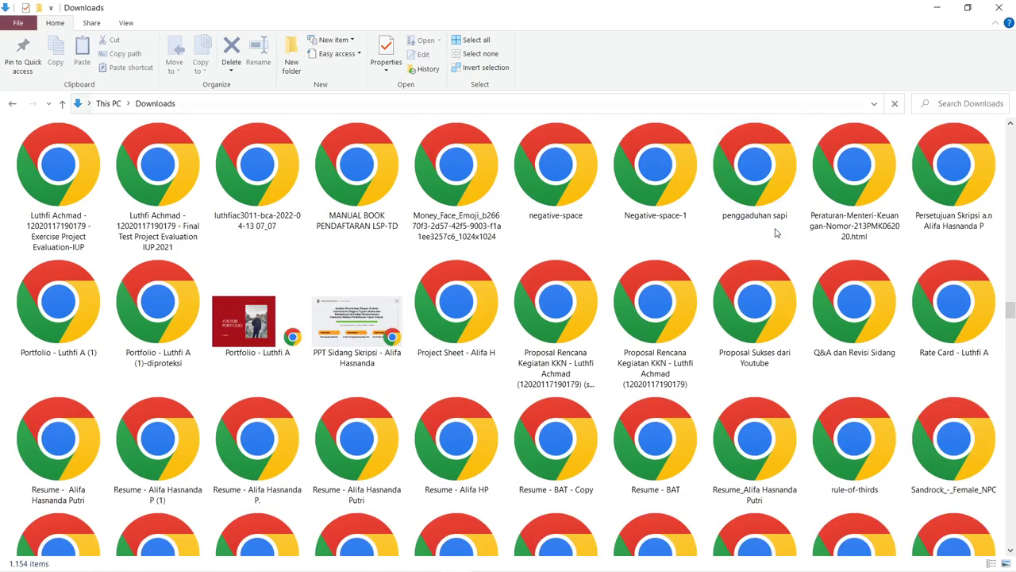
scroll(777, 233, up, 5)
scroll(777, 232, up, 5)
scroll(776, 233, up, 5)
scroll(777, 233, up, 5)
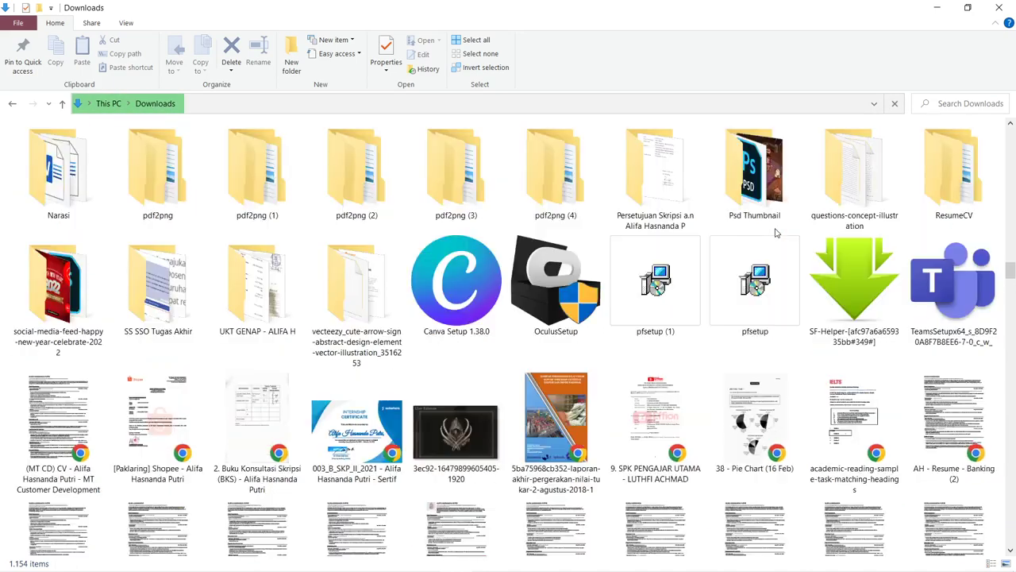
scroll(777, 232, up, 3)
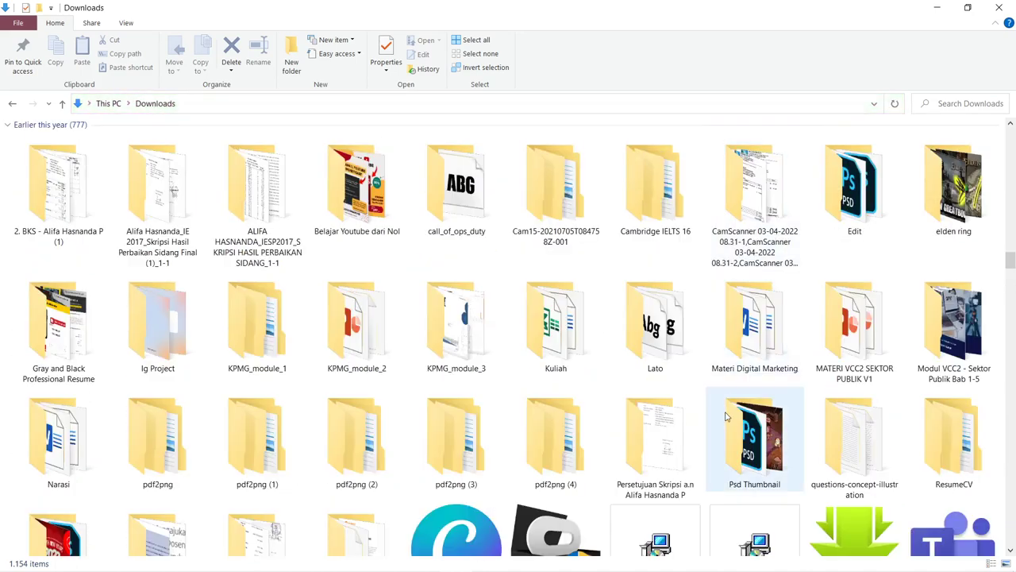
Peek into the Edit folder, then open the Psd Thumbnail folder in Downloads
double_click(856, 217)
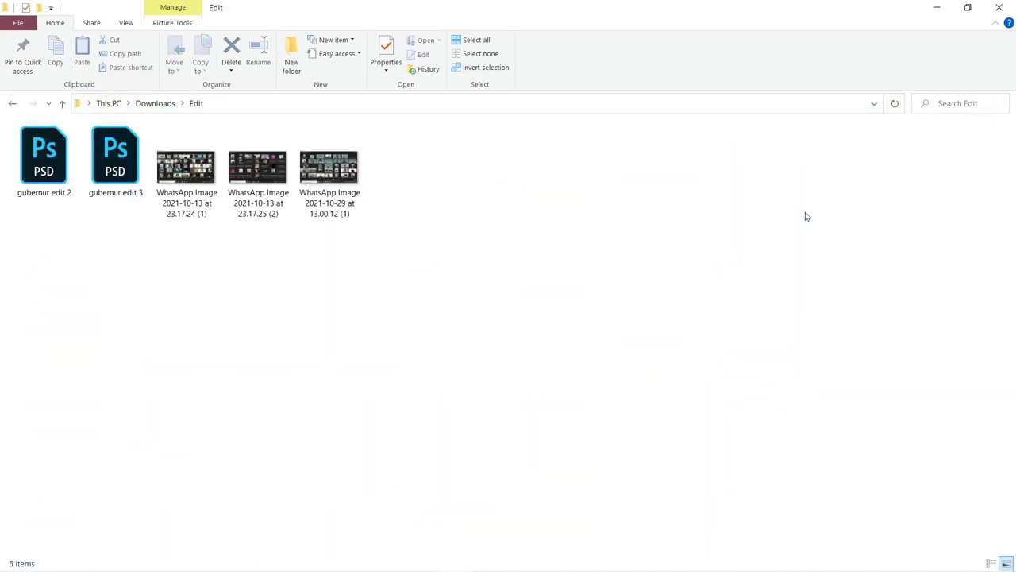
click(13, 103)
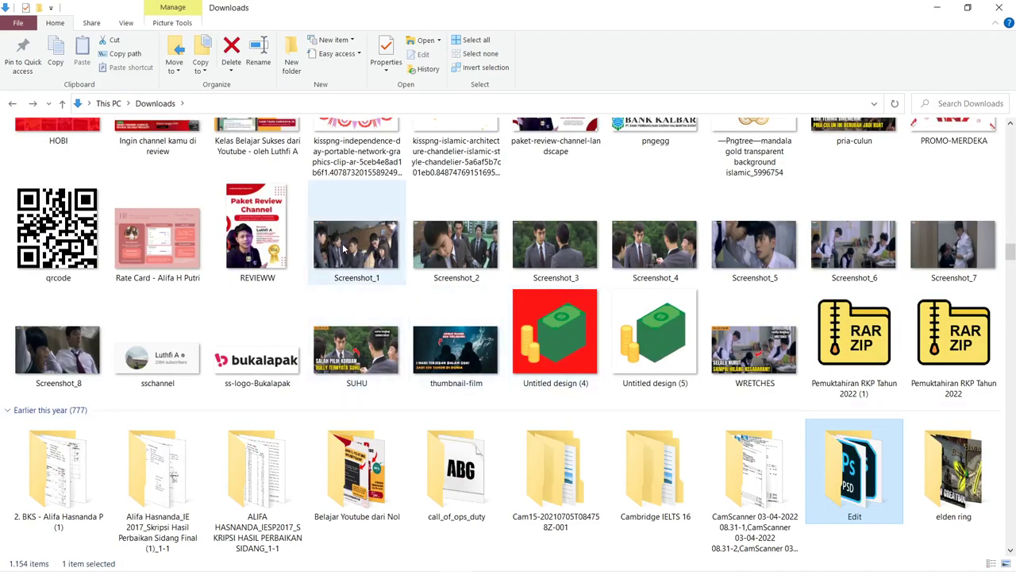
scroll(346, 248, down, 3)
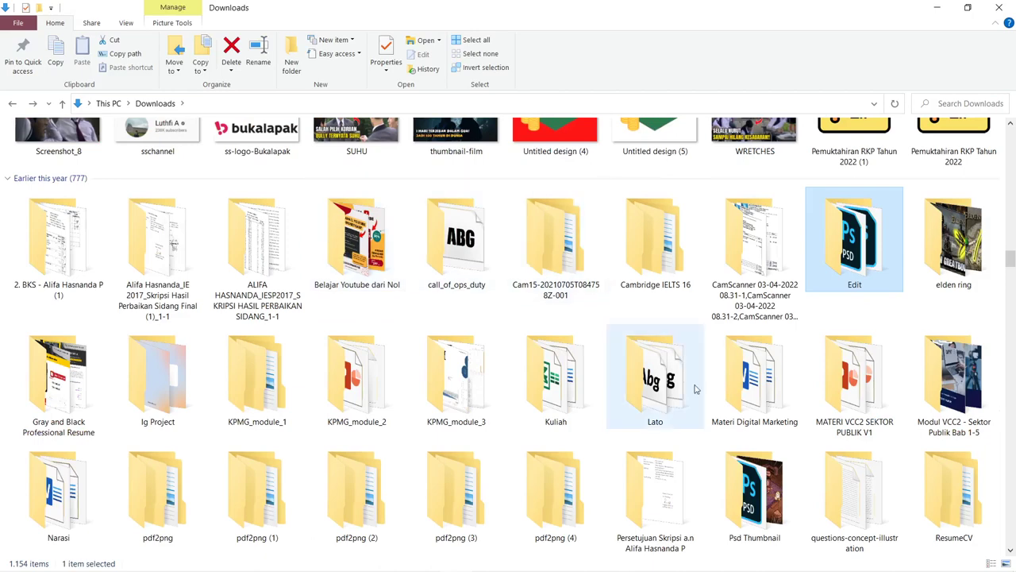
click(729, 495)
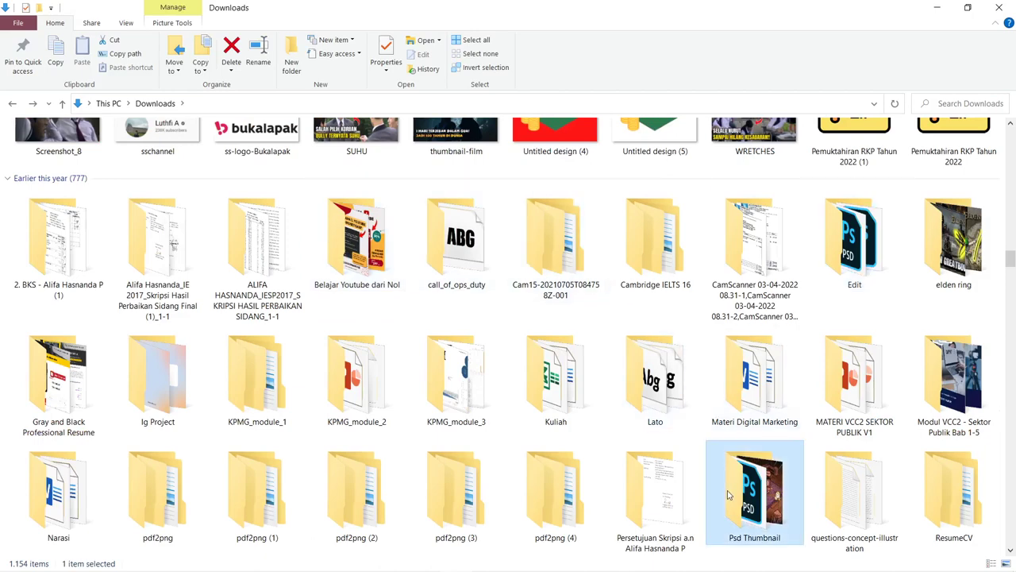
double_click(728, 496)
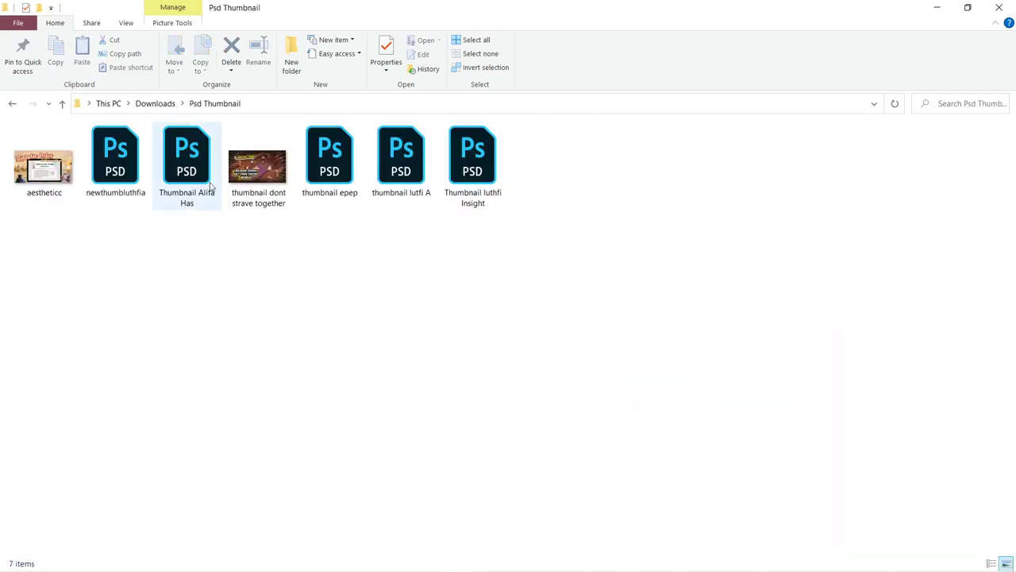
Try opening a thumbnail PSD, dismiss the scratch-disks-full error, and return to File Explorer
click(999, 7)
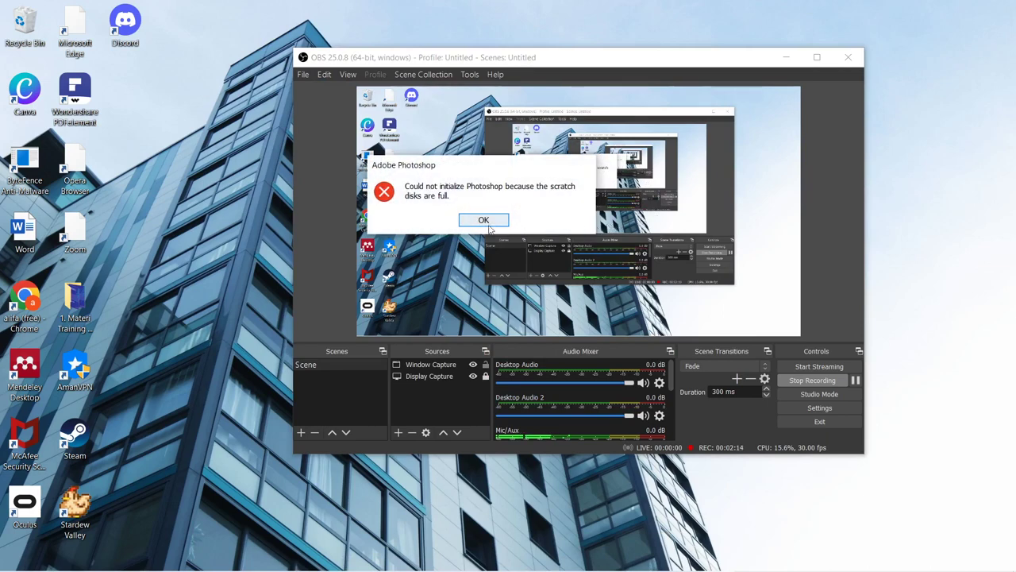
click(488, 222)
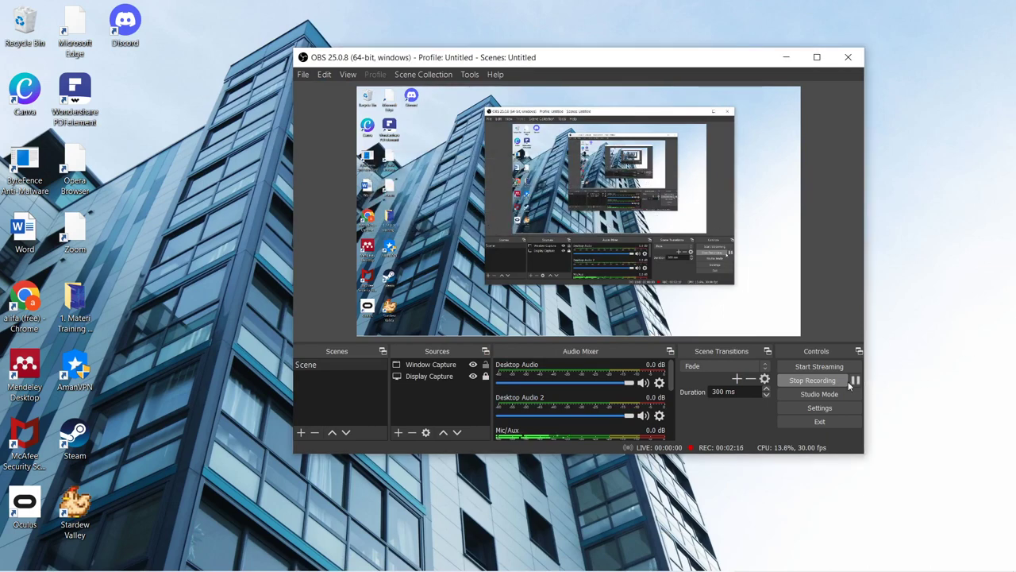
mouse_move(455, 564)
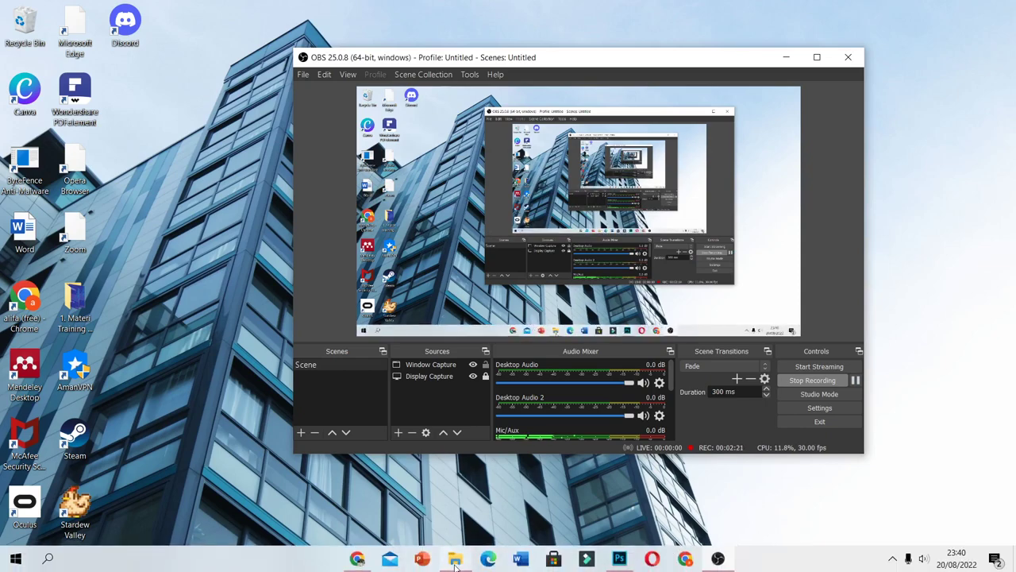
click(455, 559)
Open the DATA (D:) drive and scroll through its 280 items
click(109, 104)
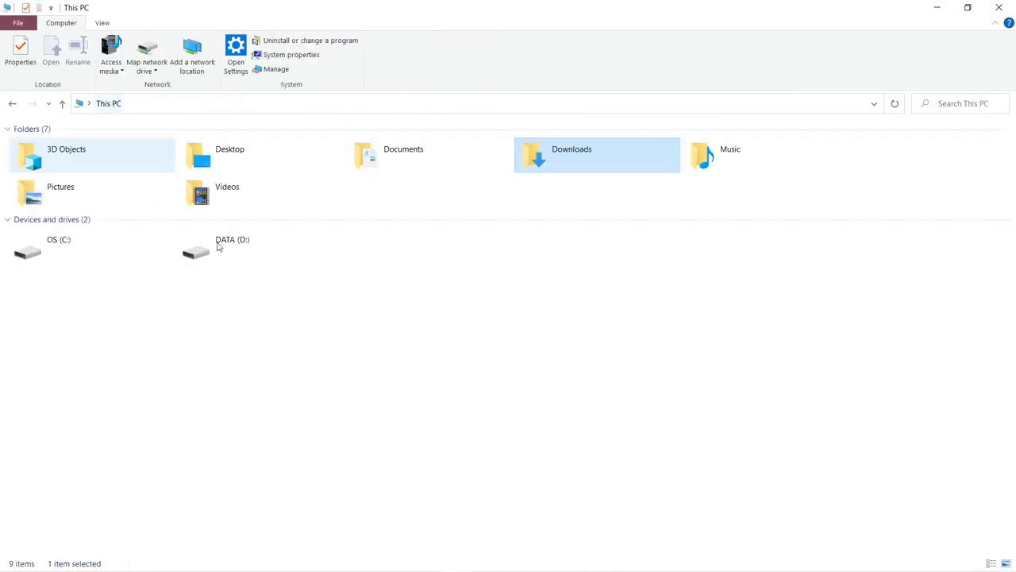
double_click(282, 252)
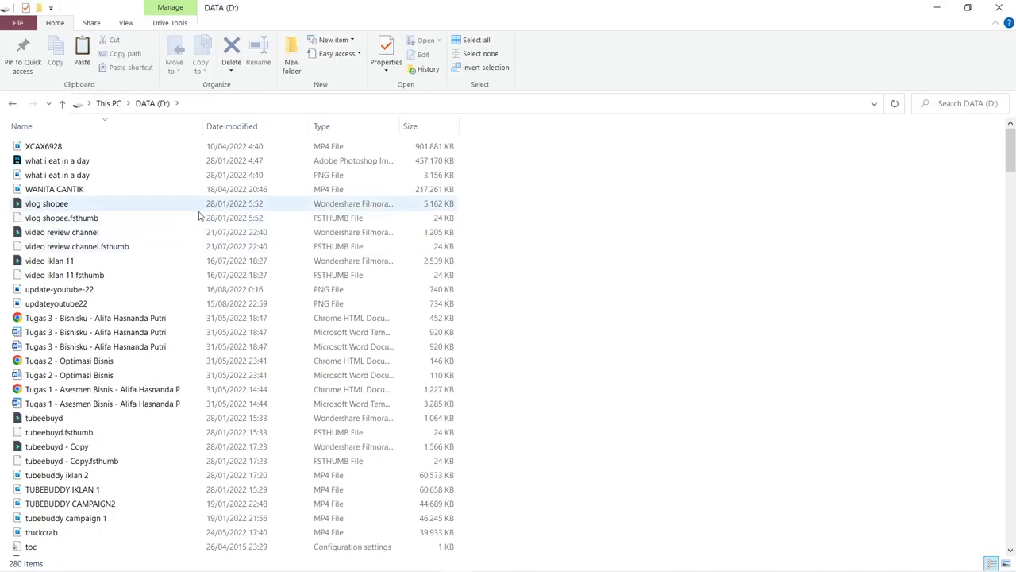
scroll(181, 236, down, 2)
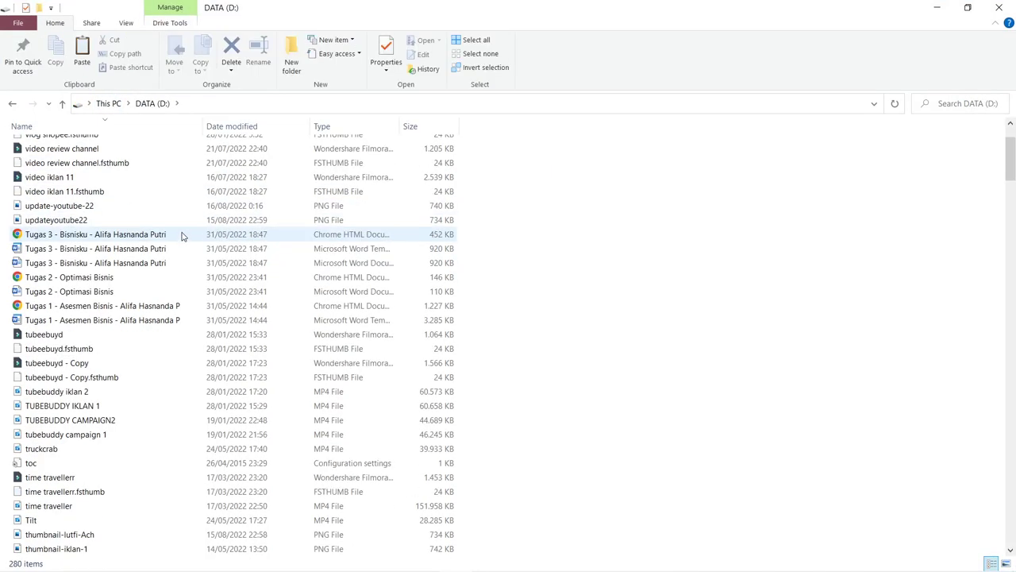
scroll(181, 236, down, 2)
scroll(182, 236, down, 3)
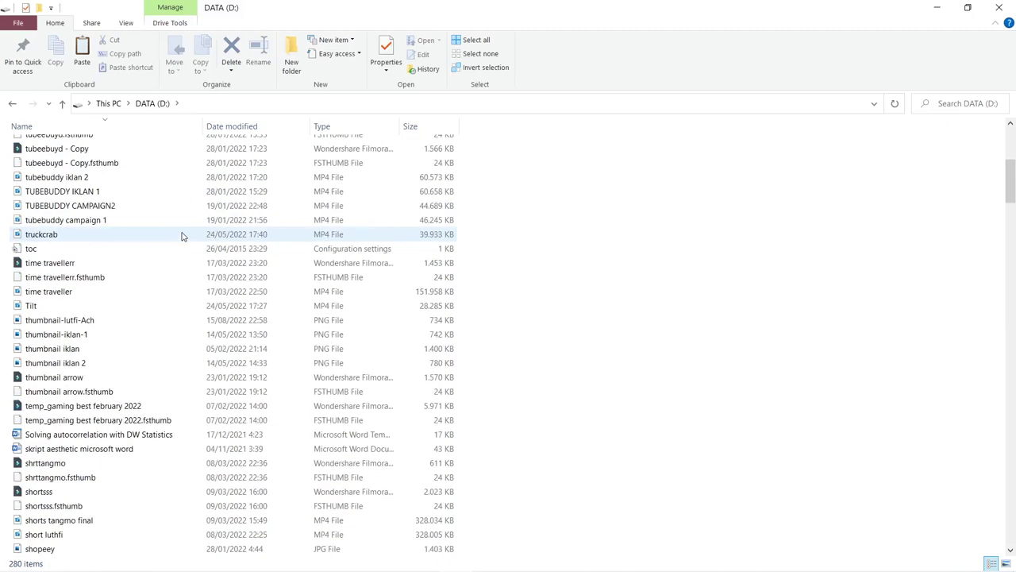
scroll(181, 236, down, 4)
scroll(181, 236, down, 2)
scroll(182, 236, down, 2)
scroll(145, 382, down, 4)
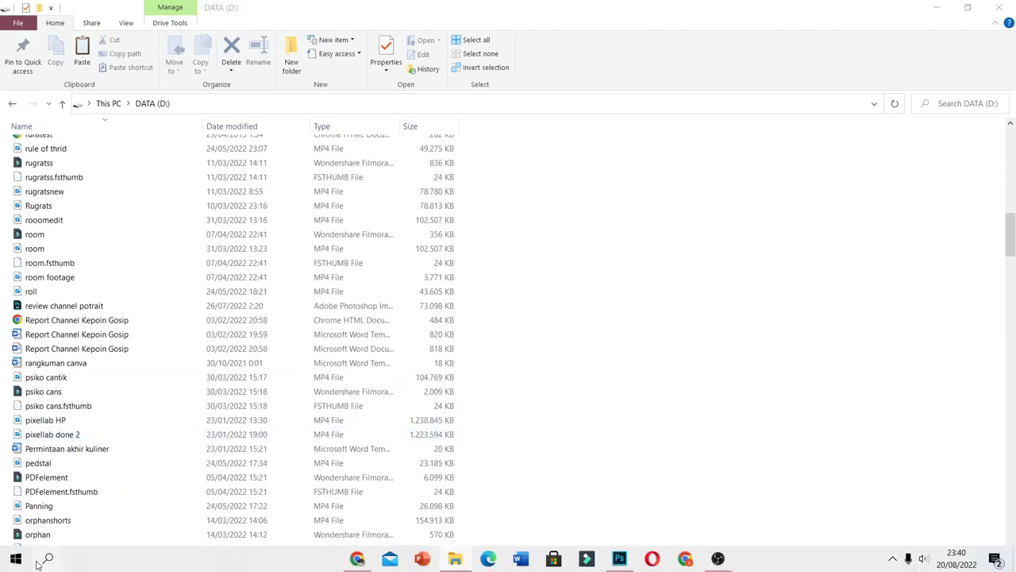
Try a Windows search for 'what i ea', then return to File Explorer
click(38, 560)
text(what)
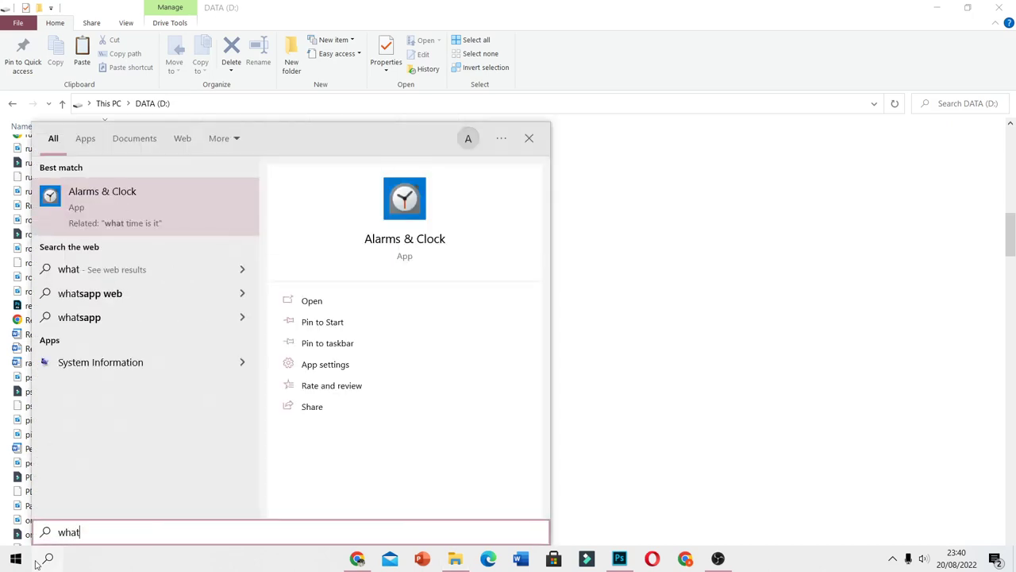
text( i eat)
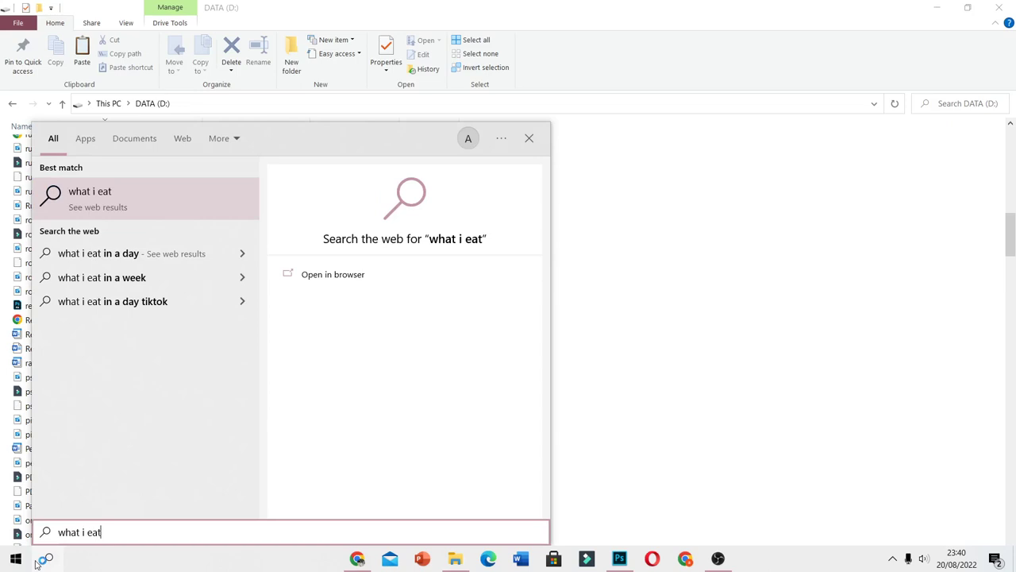
click(39, 559)
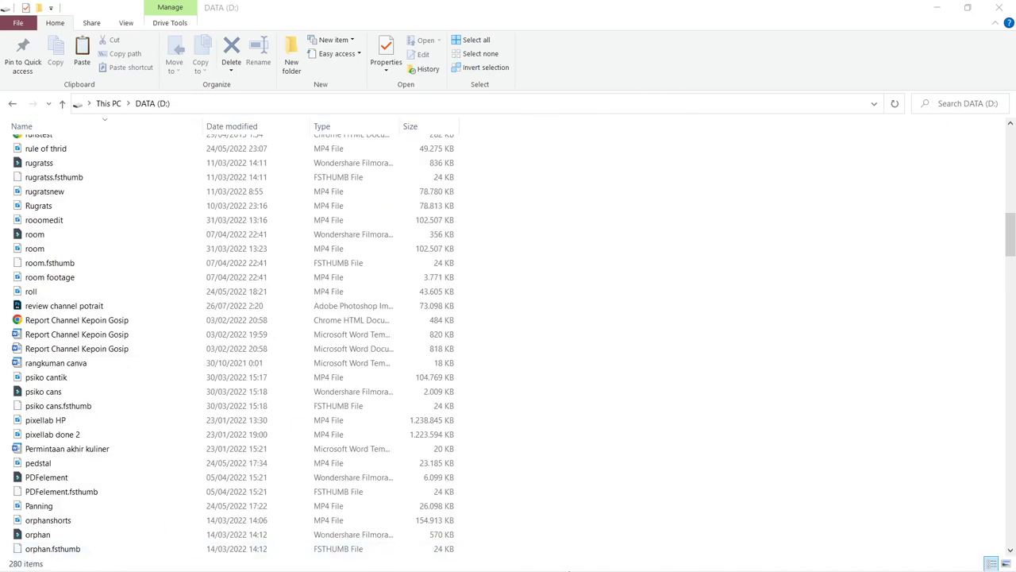
click(612, 558)
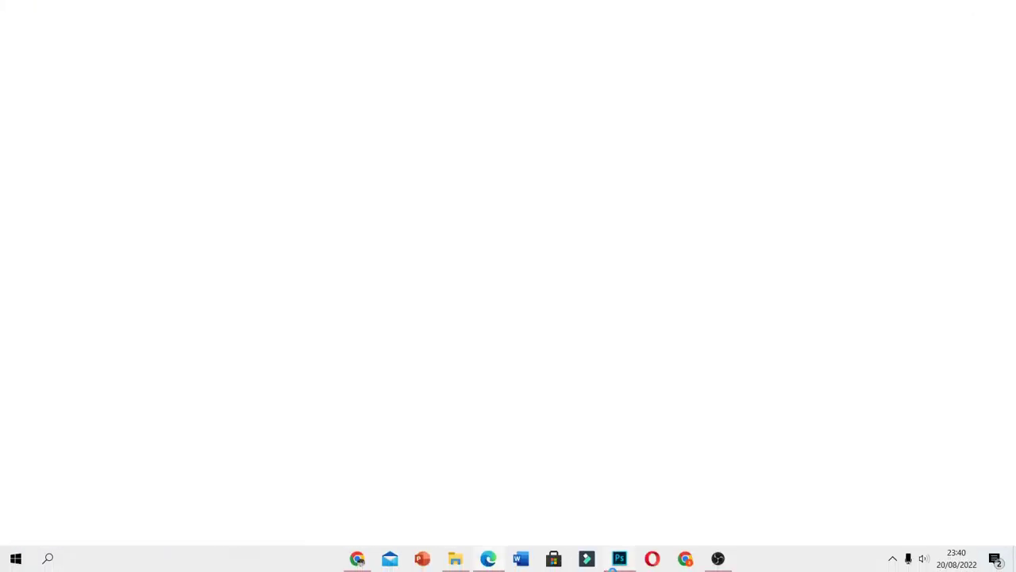
key(alt+Tab)
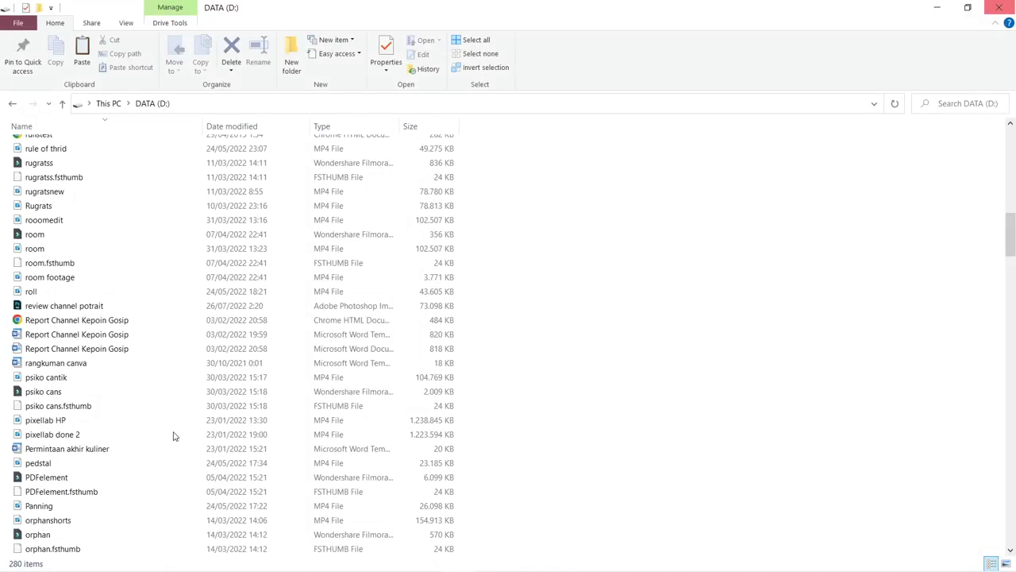
Search This PC for 'wha' and open the what i eat in a day.psd result
click(108, 103)
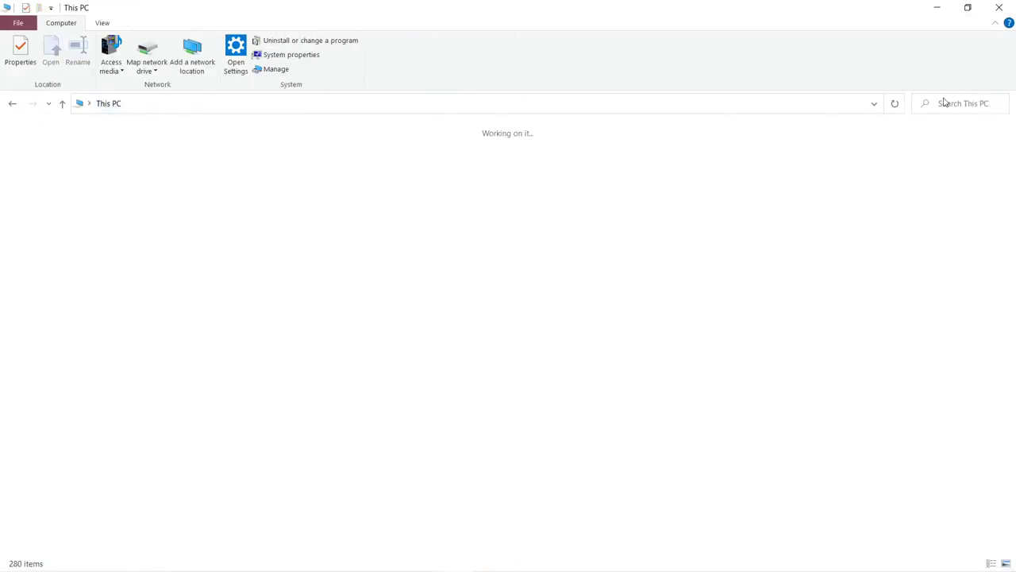
click(963, 103)
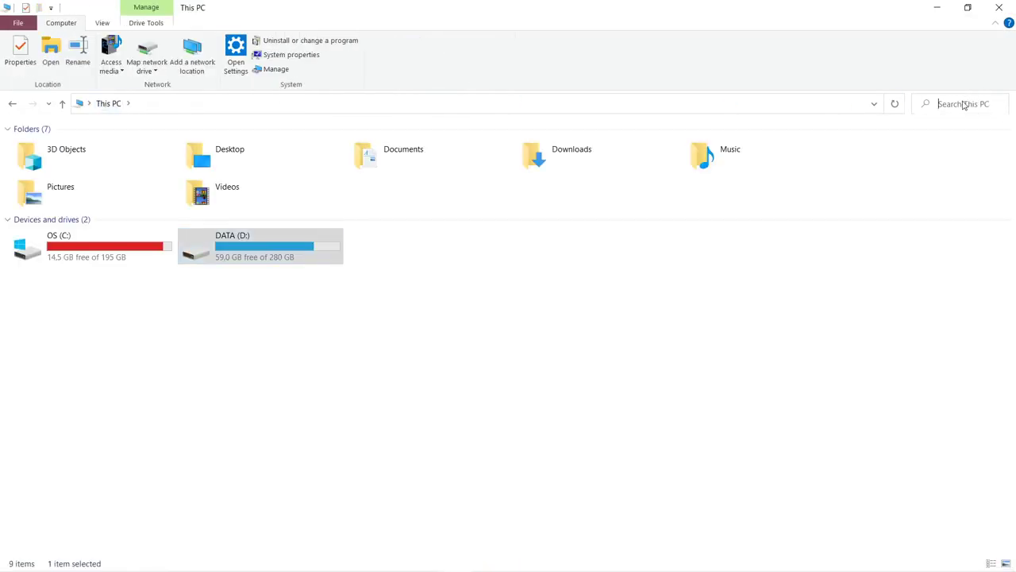
text(what i)
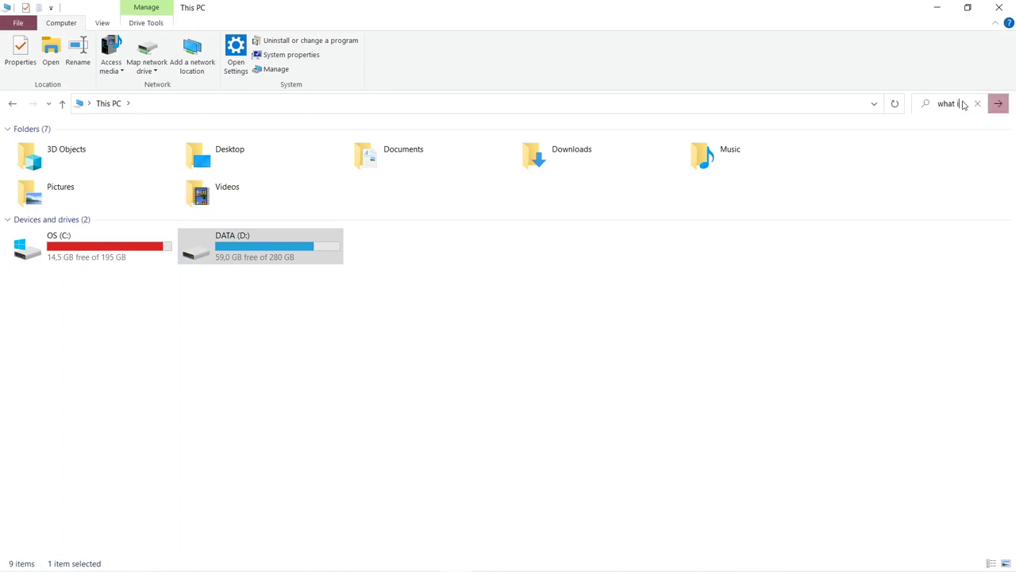
text(a)
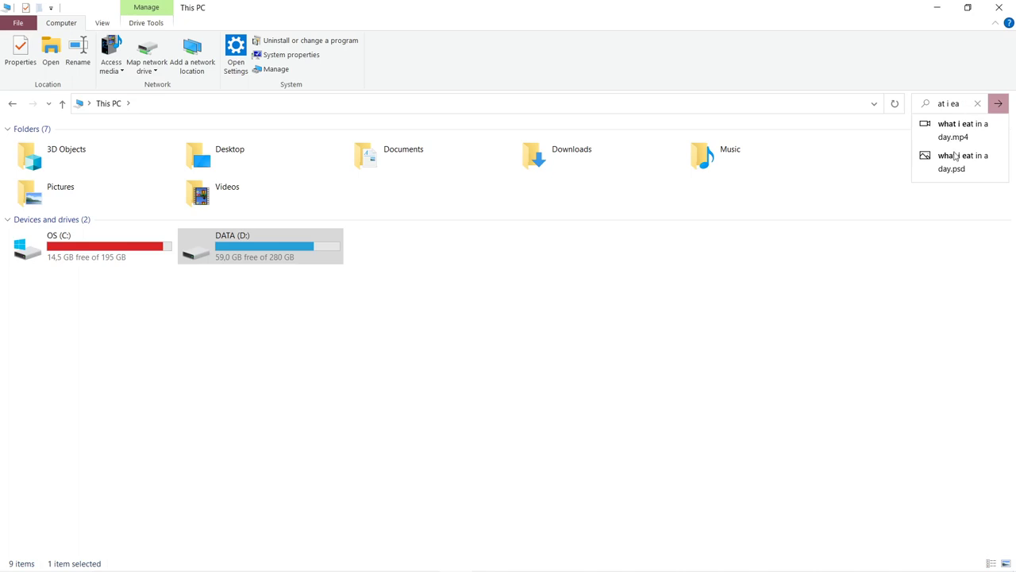
click(955, 159)
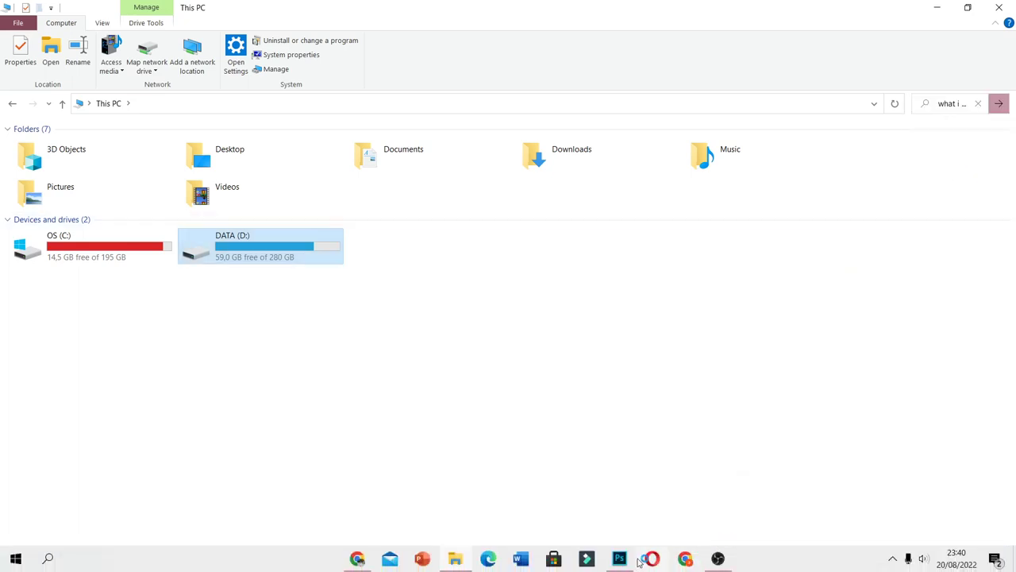
Close the other thumbnail document and hide the laptop photo layer to reveal grocery shots
click(620, 559)
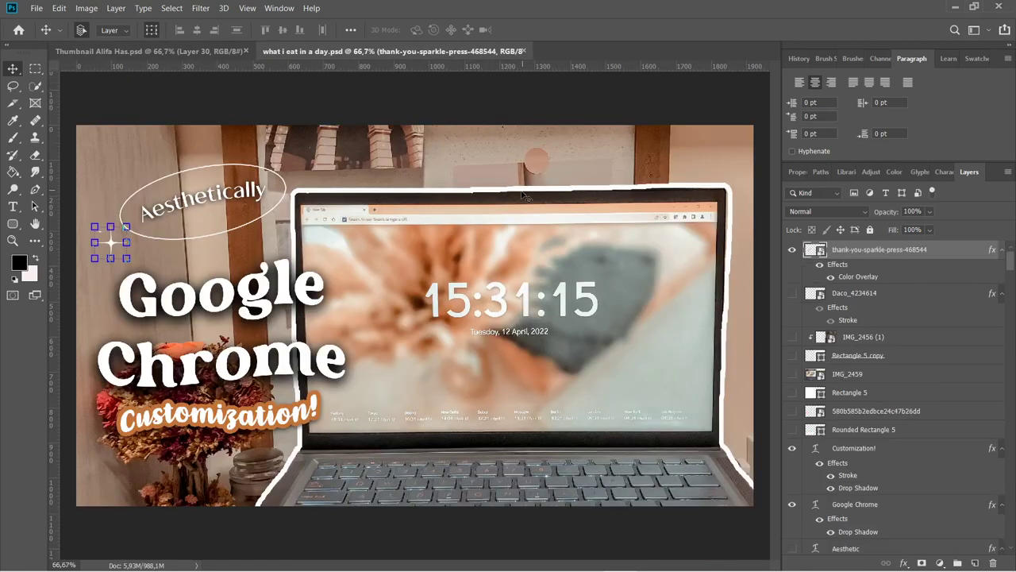
click(245, 51)
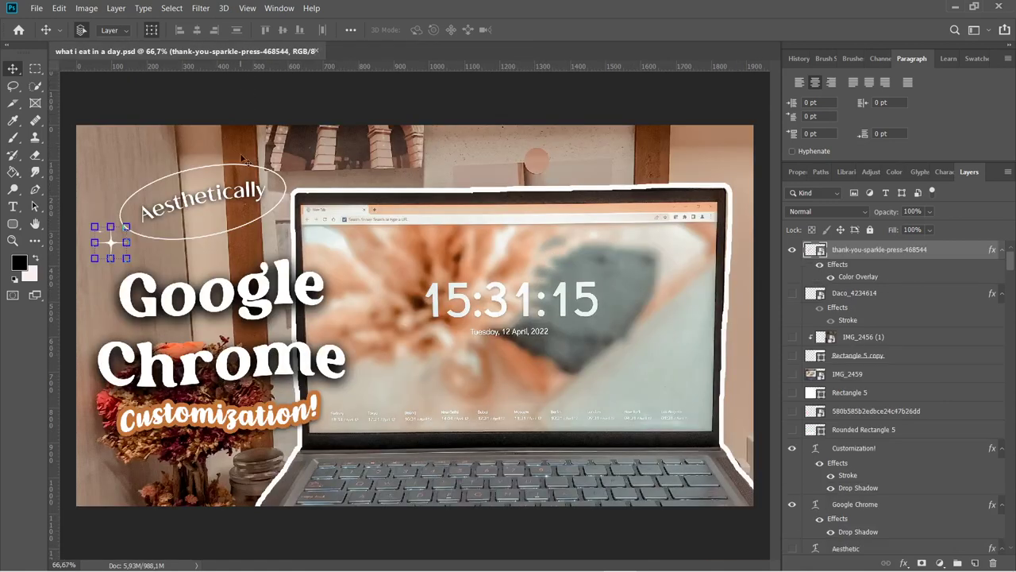
click(415, 118)
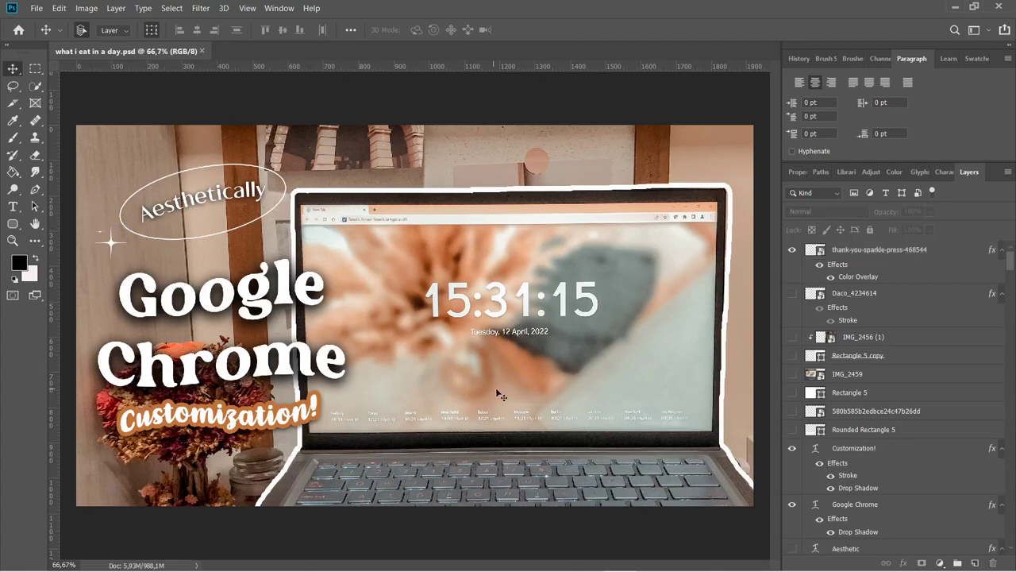
click(631, 363)
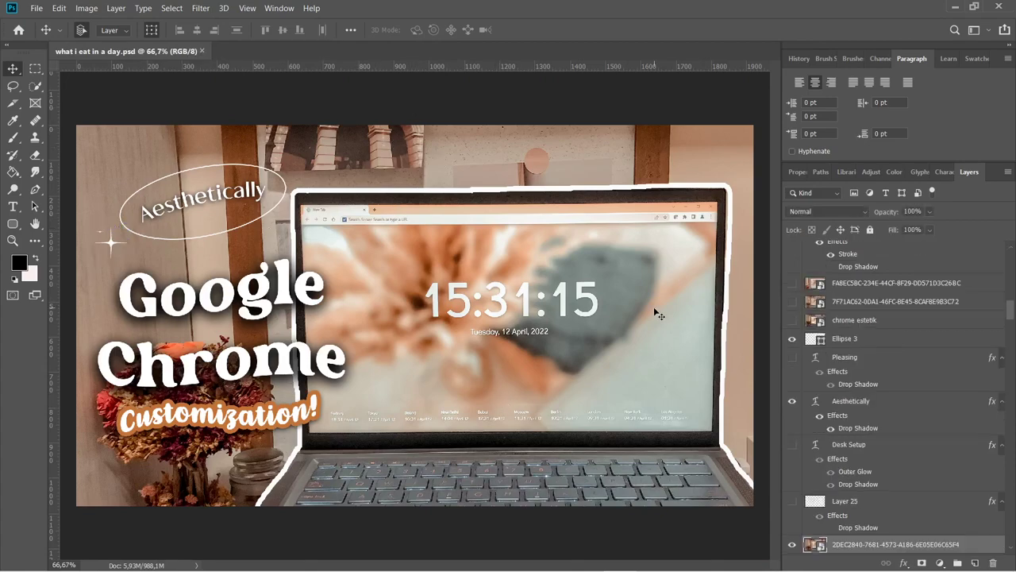
click(792, 545)
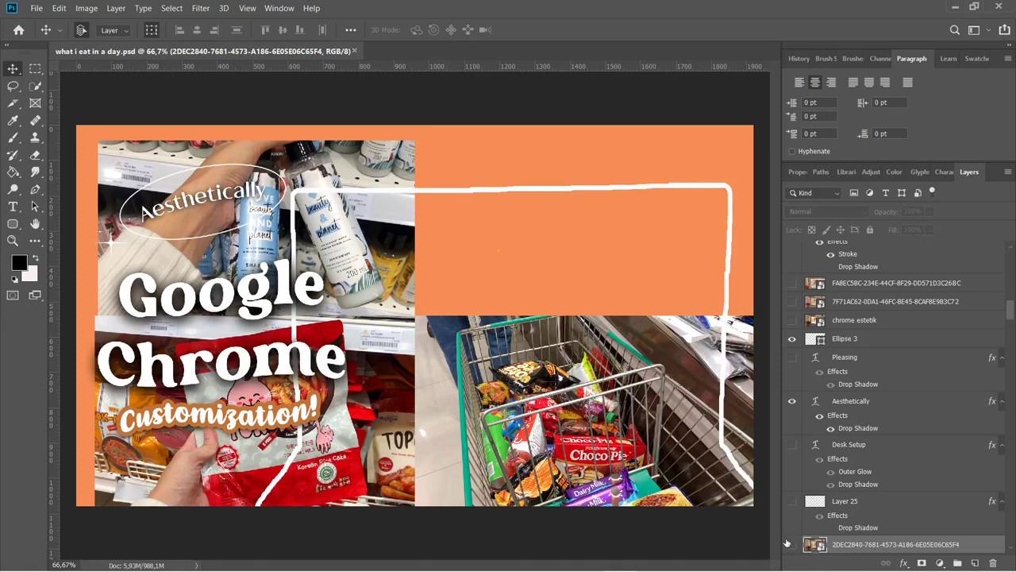
click(580, 409)
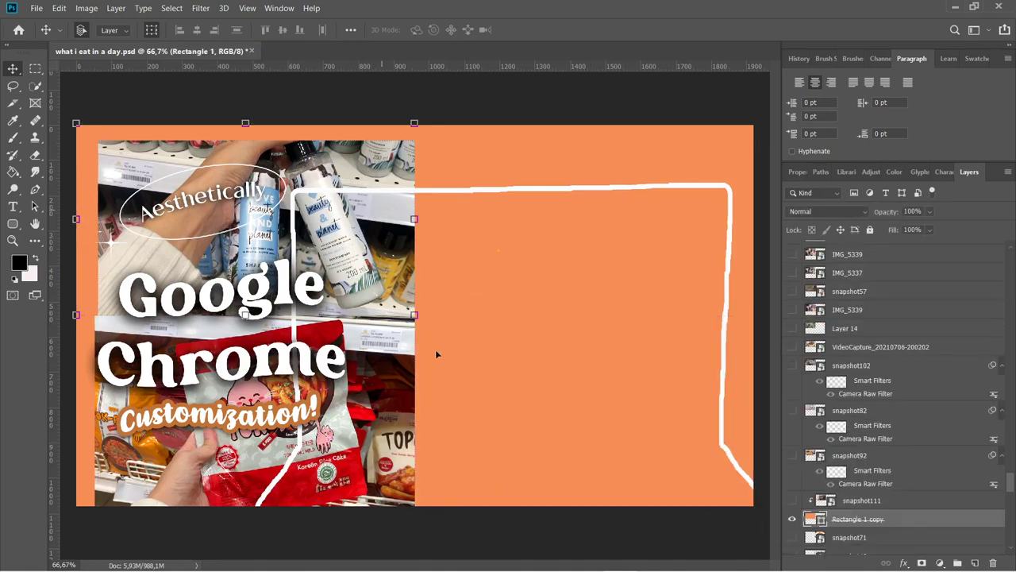
Check the Rectangle 1 layers' visibility, then hide the white hand-drawn outline layer
click(577, 198)
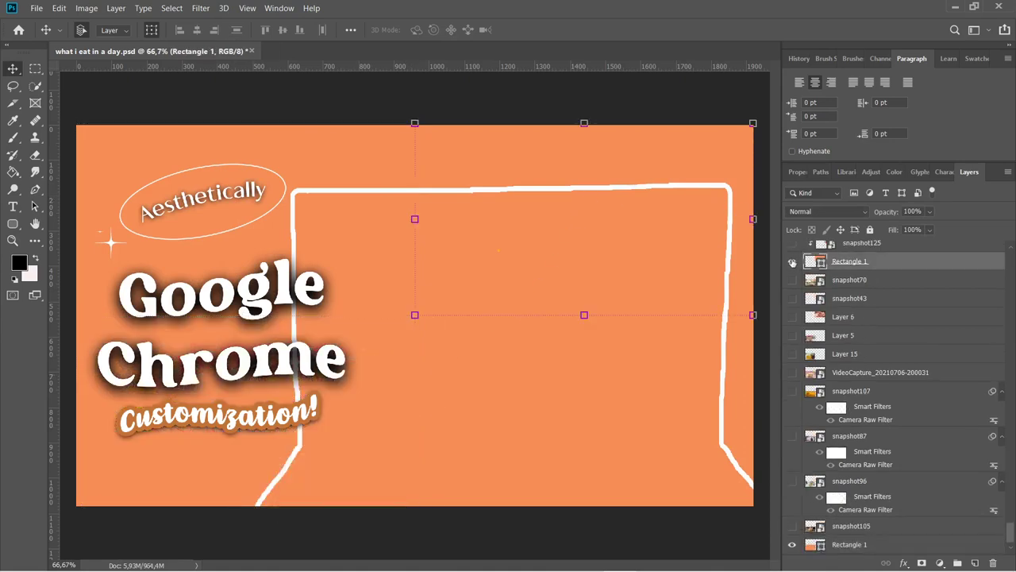
click(792, 263)
click(792, 263)
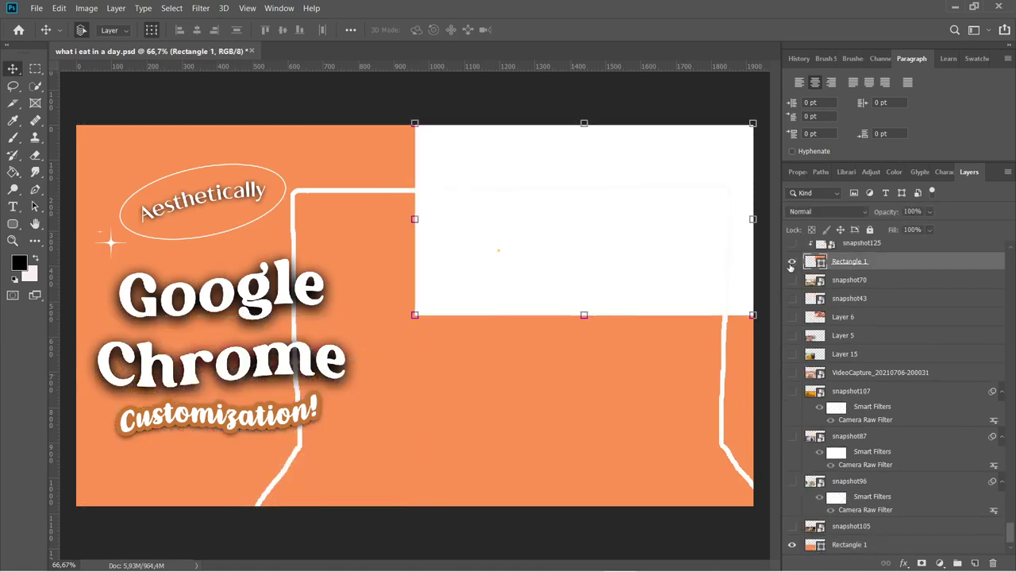
click(721, 405)
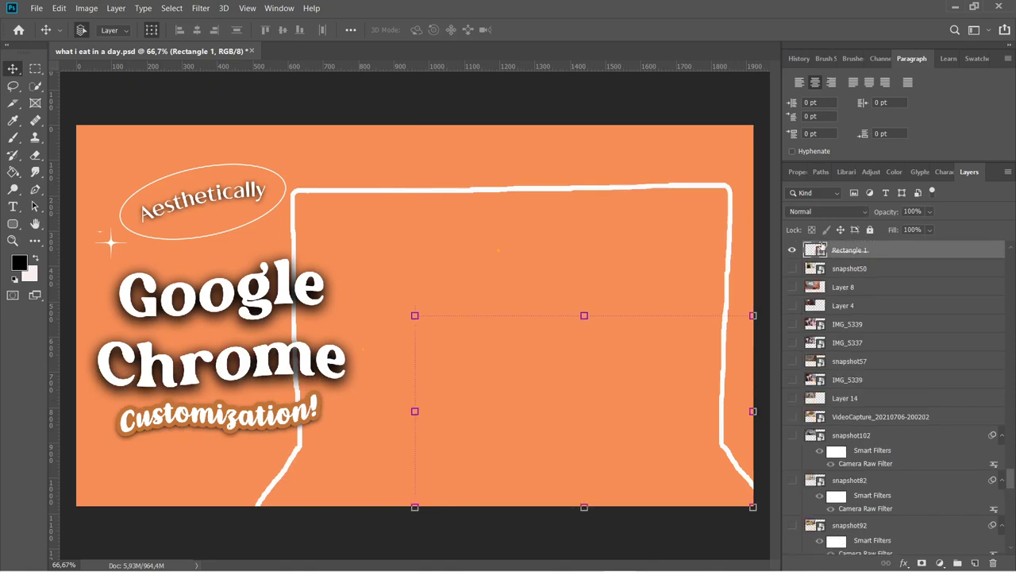
alt+click(300, 206)
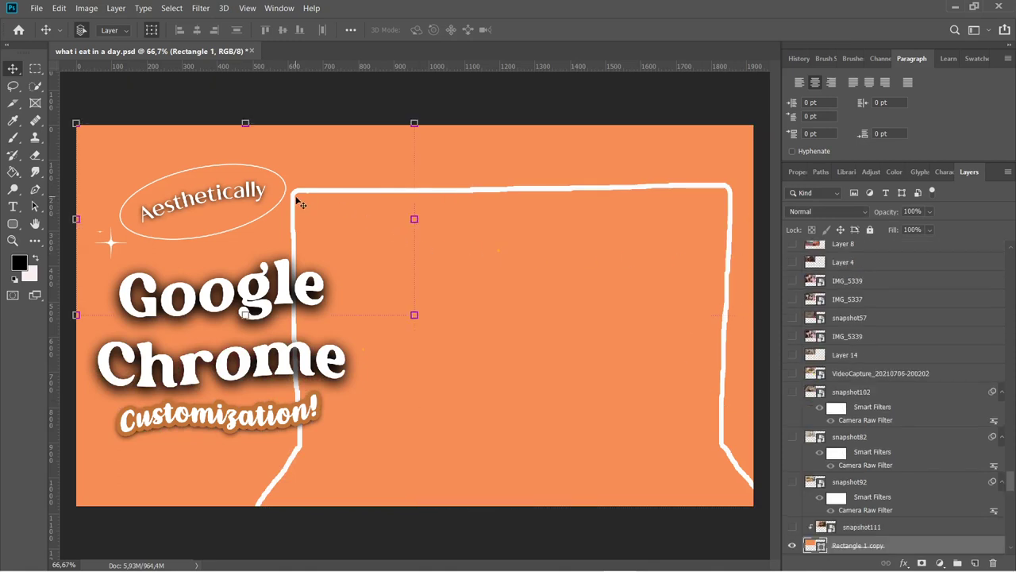
click(505, 189)
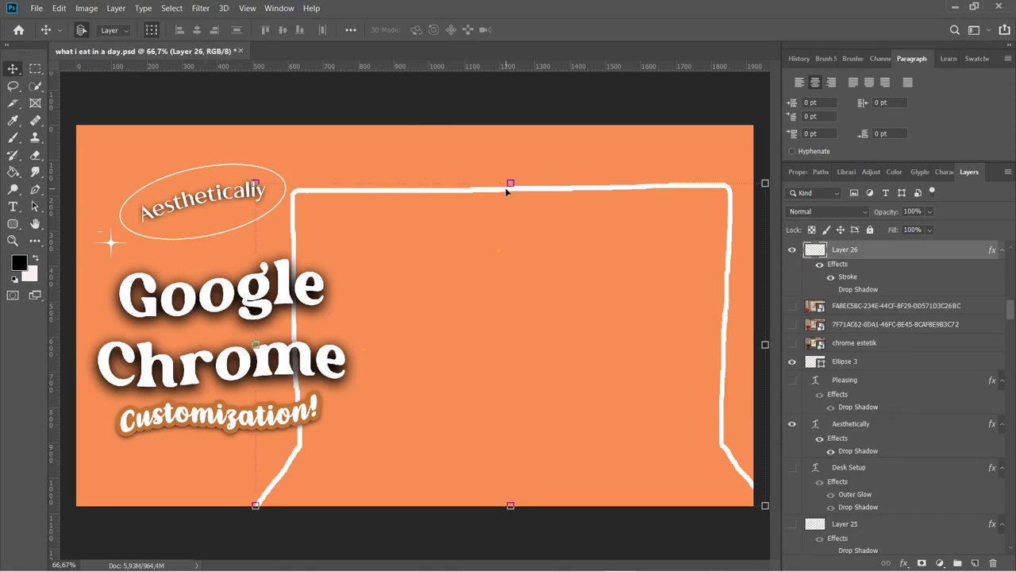
key(ctrl+comma)
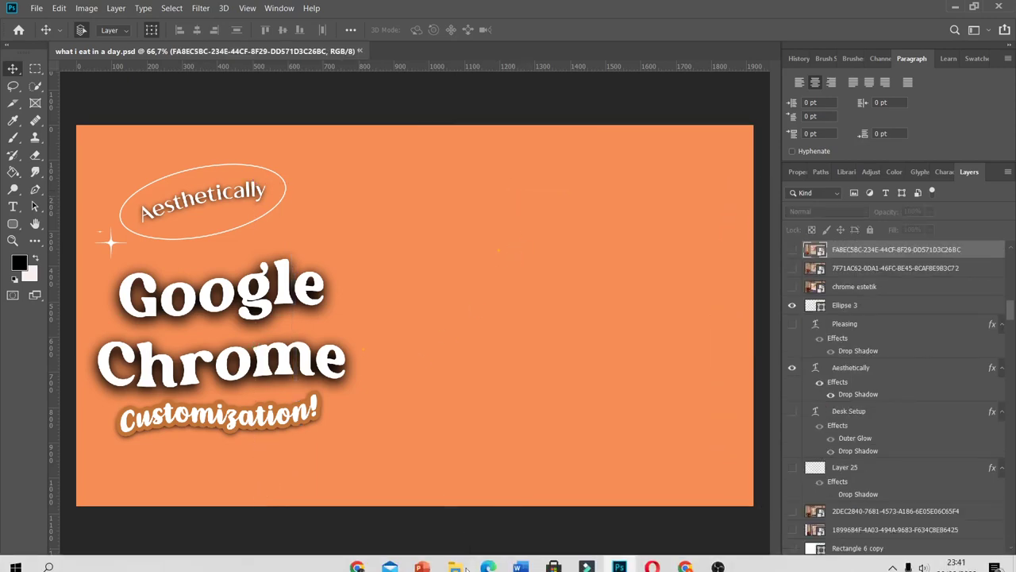
Open the Chrome Extension folder on DATA (D:) and select IMG_2992
click(455, 558)
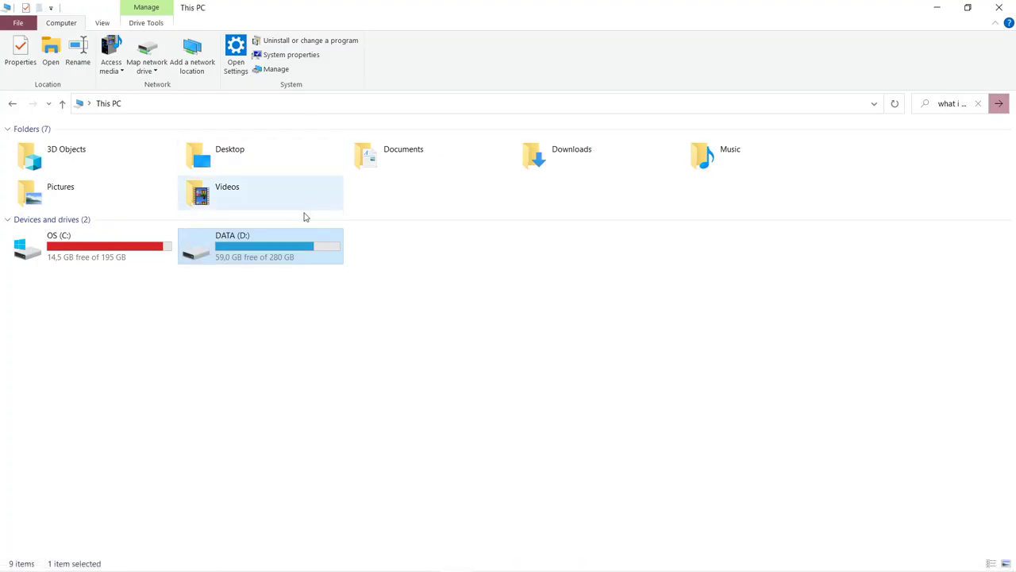
double_click(296, 250)
scroll(231, 302, down, 4)
scroll(208, 314, down, 6)
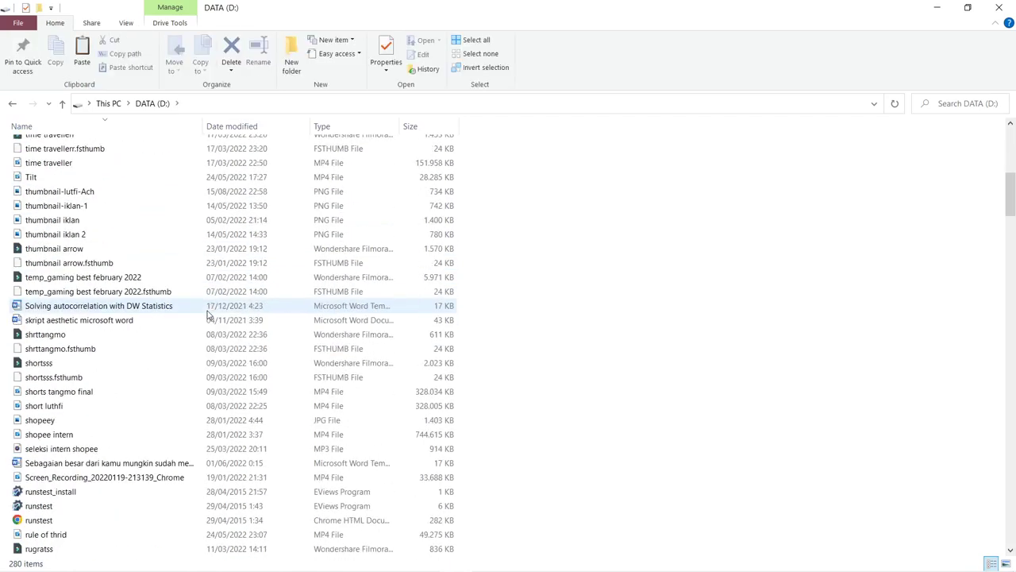
scroll(209, 309, up, 10)
scroll(206, 302, down, 11)
scroll(208, 300, down, 10)
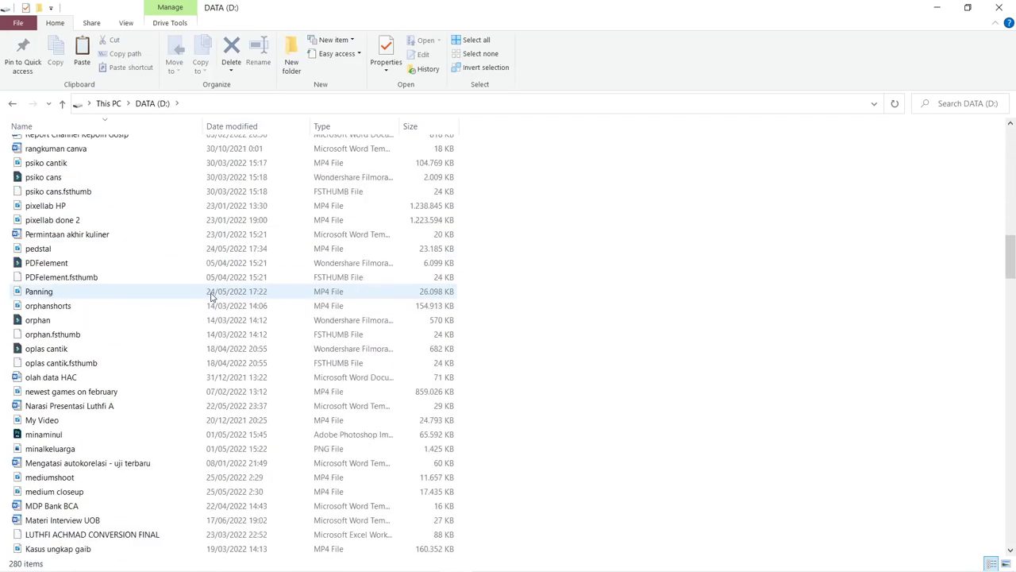
scroll(210, 299, down, 13)
scroll(212, 296, down, 13)
scroll(212, 295, down, 10)
scroll(216, 292, down, 10)
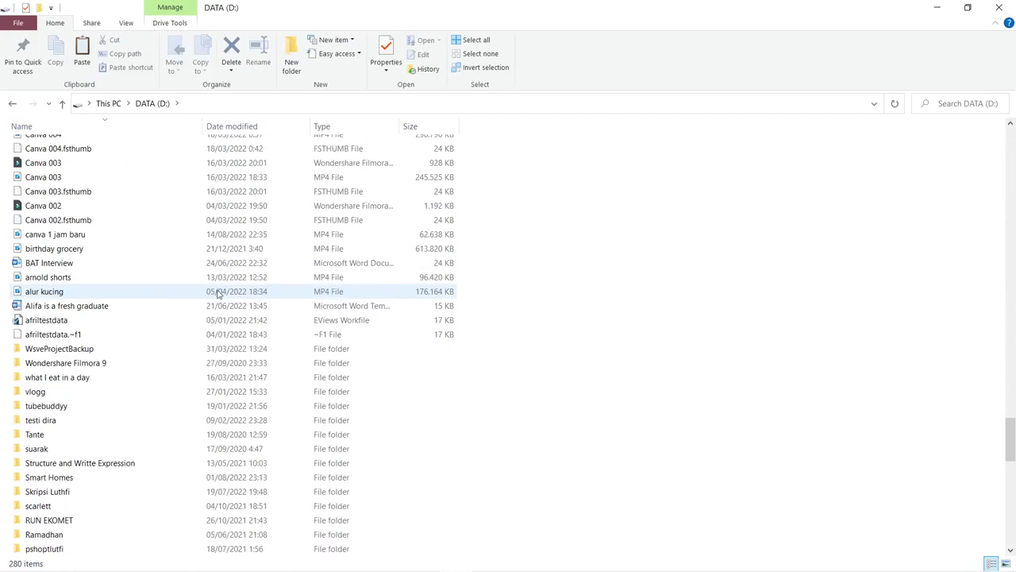
scroll(221, 293, down, 10)
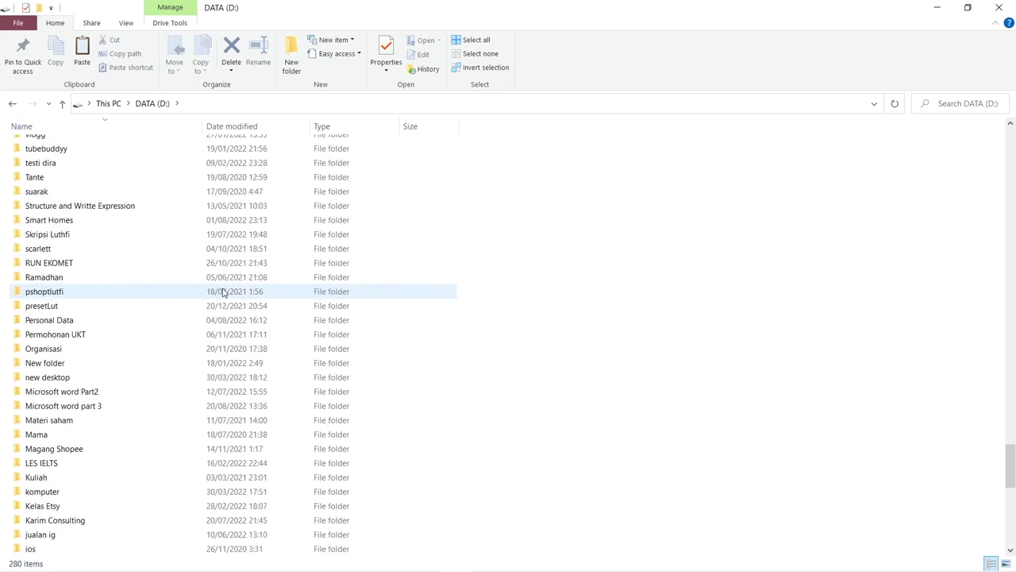
scroll(223, 293, up, 1)
scroll(223, 293, up, 2)
scroll(223, 293, down, 6)
scroll(224, 293, down, 3)
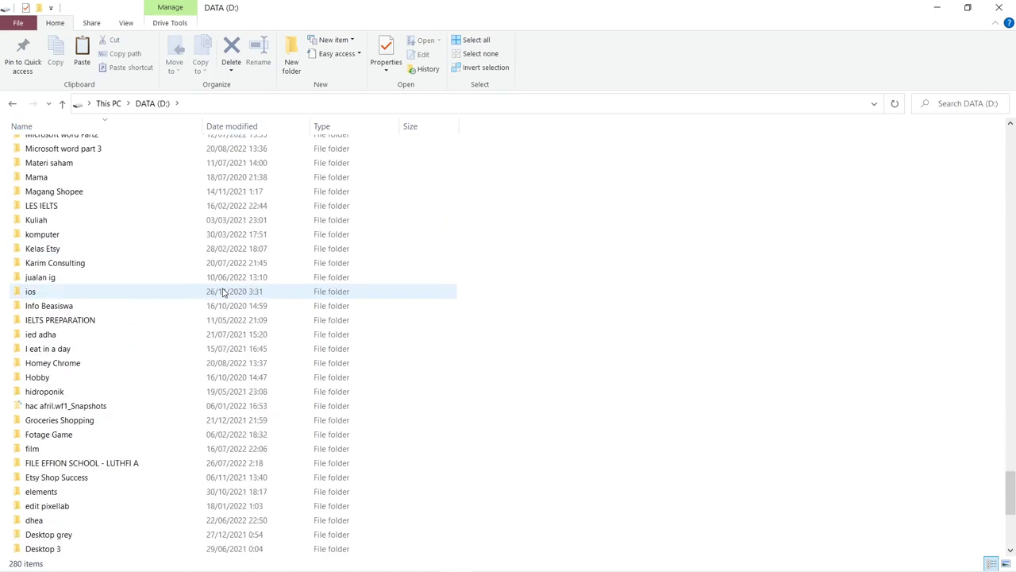
scroll(224, 292, down, 1)
scroll(224, 293, down, 1)
scroll(224, 292, down, 1)
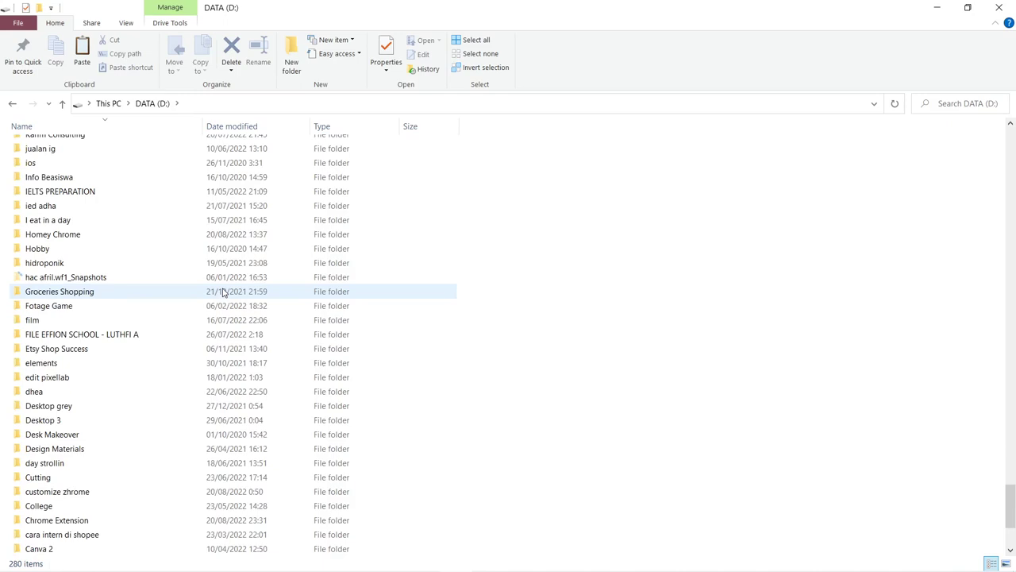
double_click(137, 522)
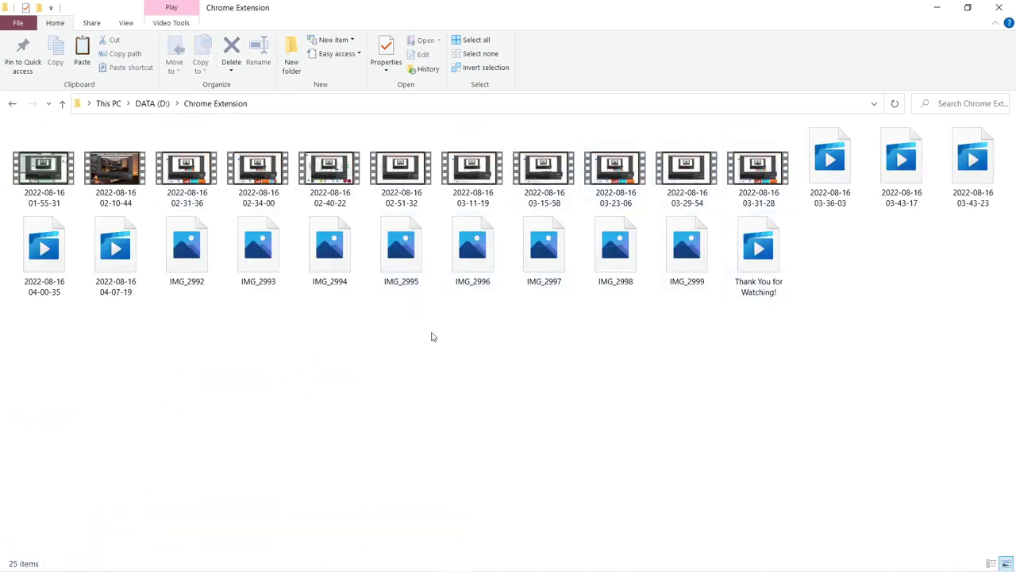
click(198, 266)
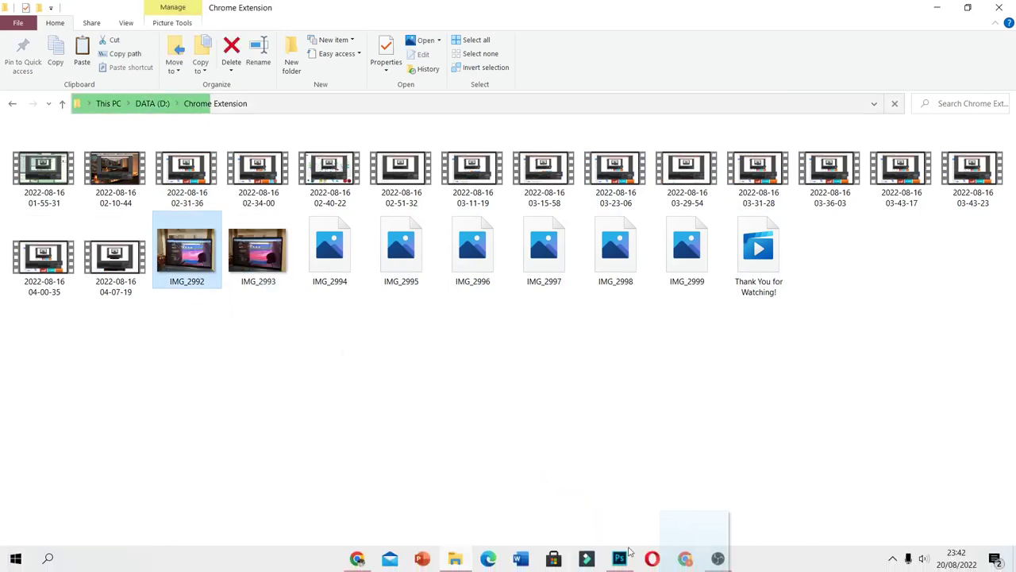
Dismiss Photoshop's Camera Raw HEIC warning and the 'Could not place' error
click(621, 559)
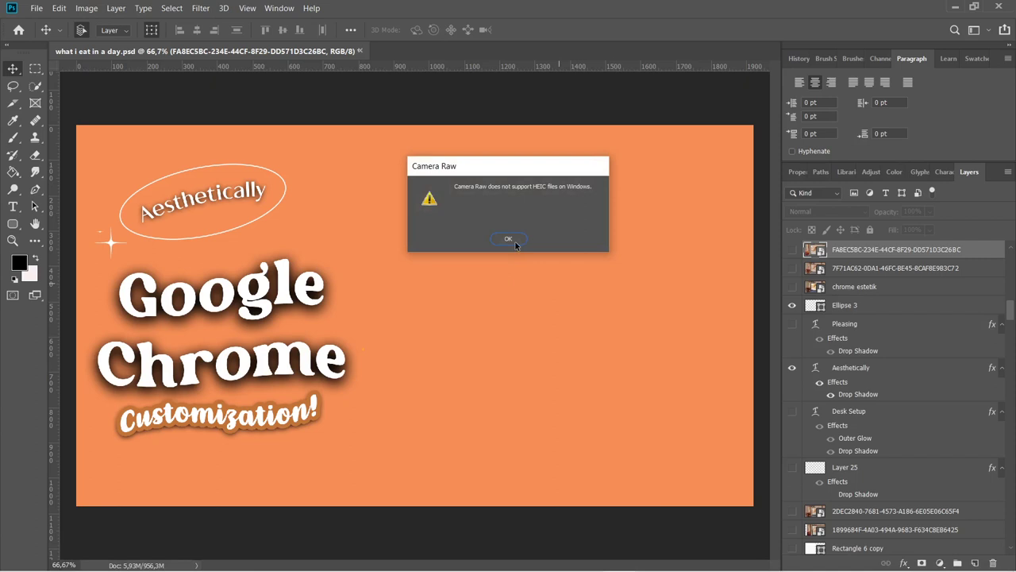
click(512, 239)
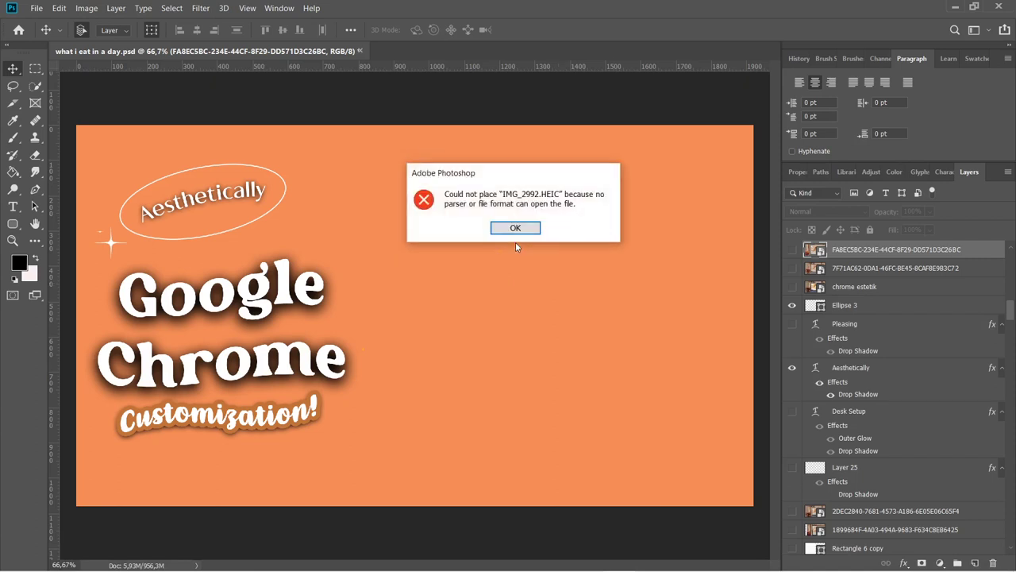
click(524, 228)
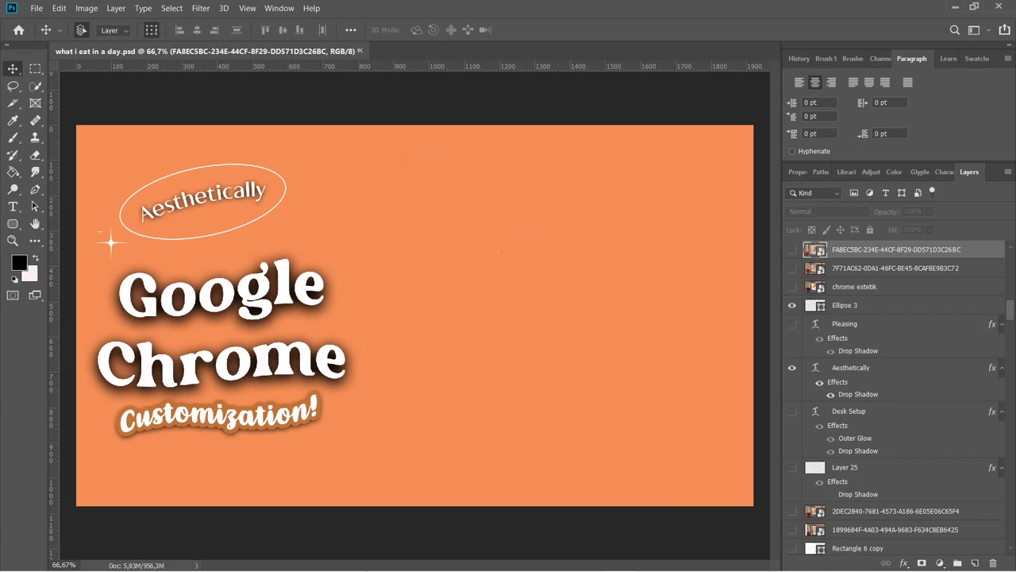
Try dragging IMG_2994 into Photoshop, then minimize File Explorer and Photoshop
click(436, 558)
click(318, 274)
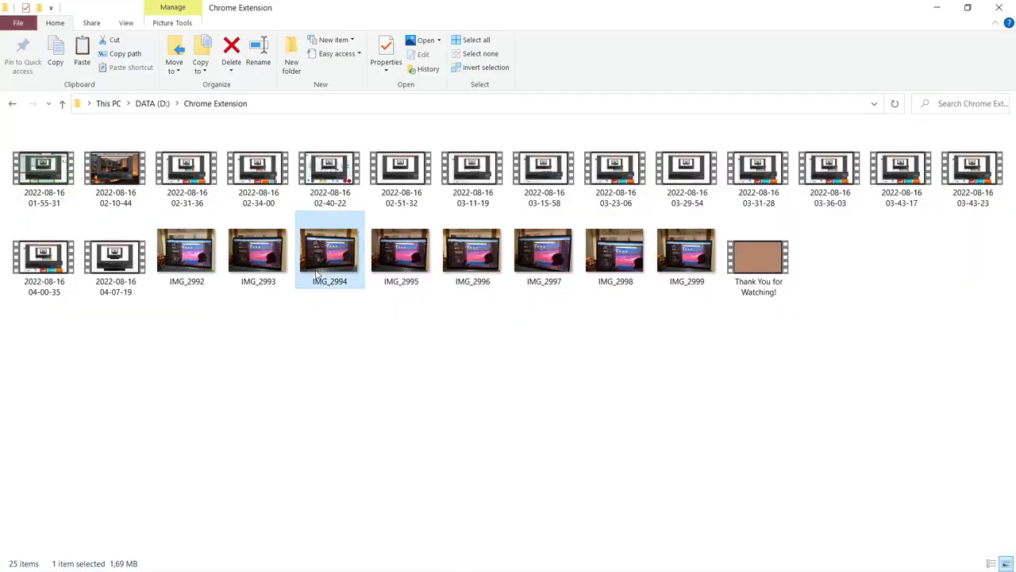
drag(340, 255, 704, 570)
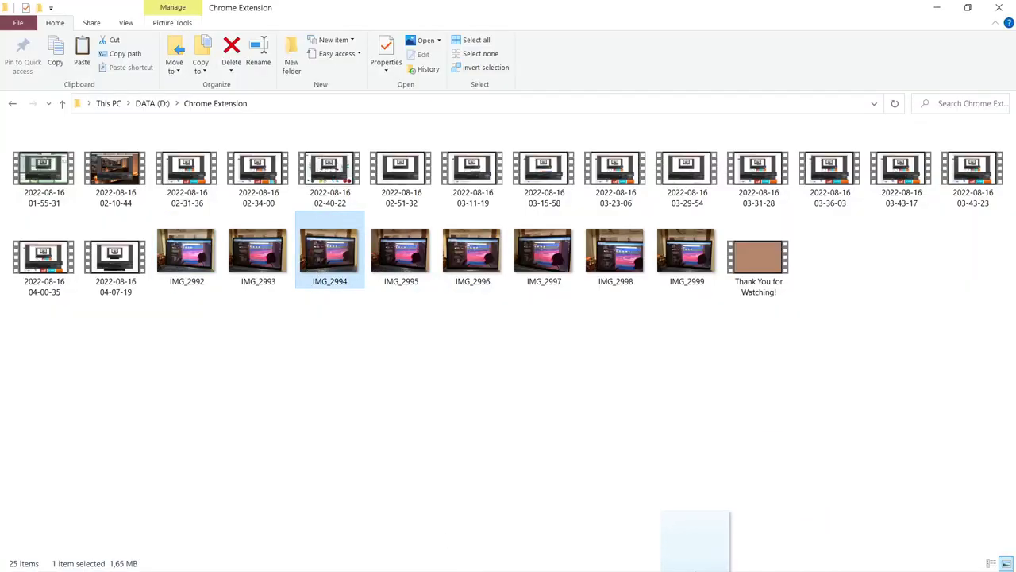
drag(704, 570, 503, 401)
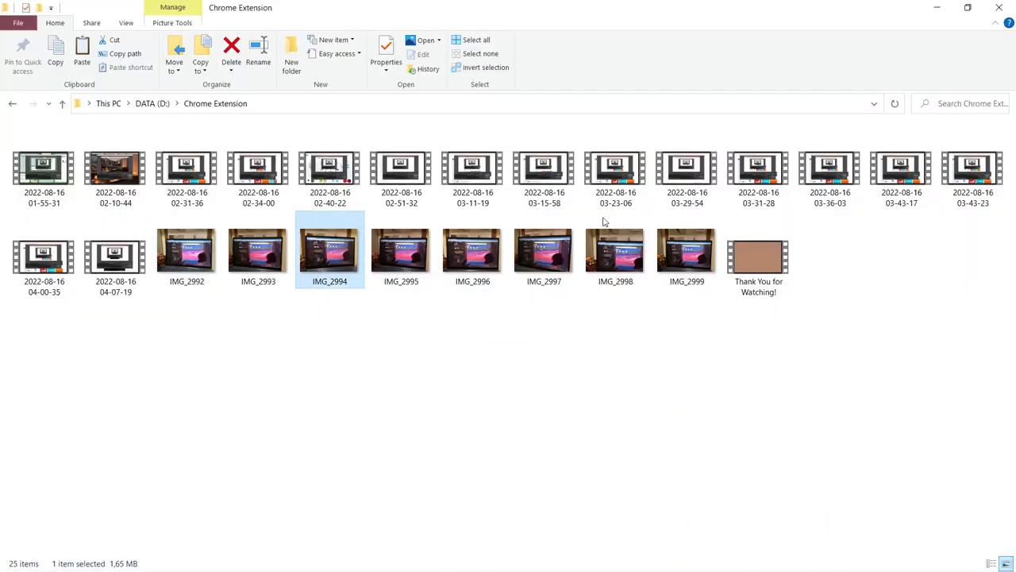
click(939, 8)
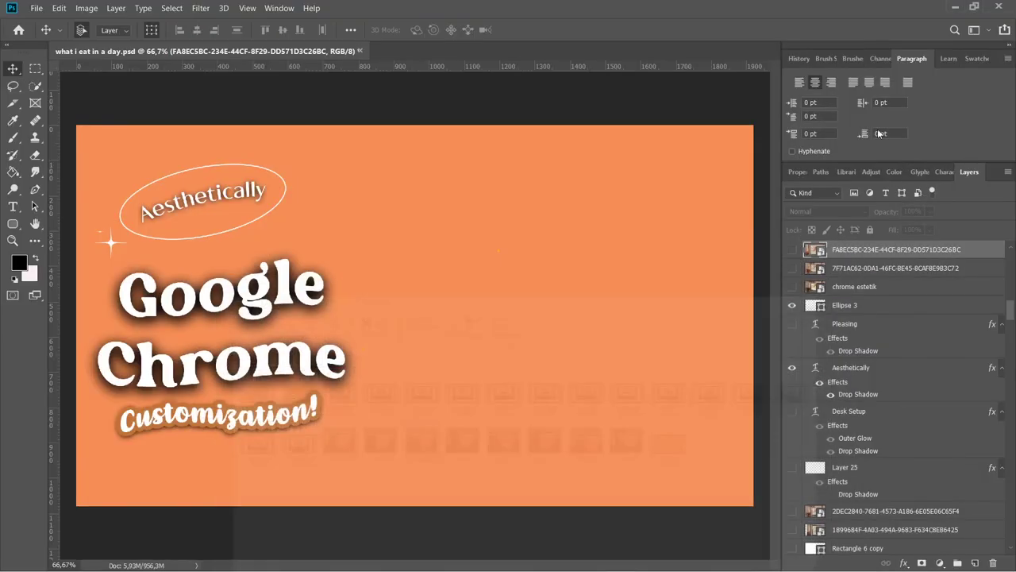
click(957, 6)
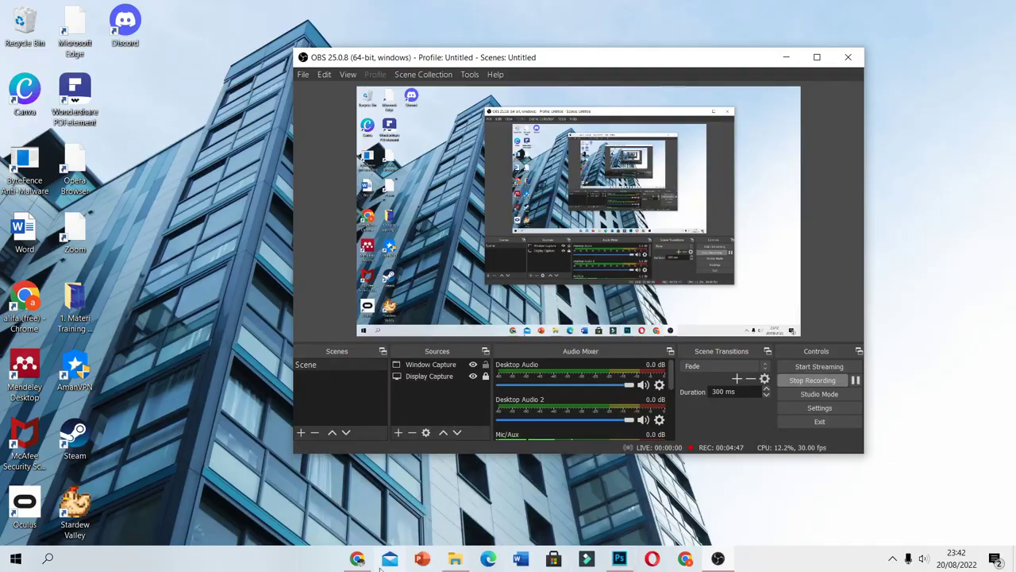
Minimize the current Chrome window and open a new, maximized Chrome window from the taskbar
click(357, 559)
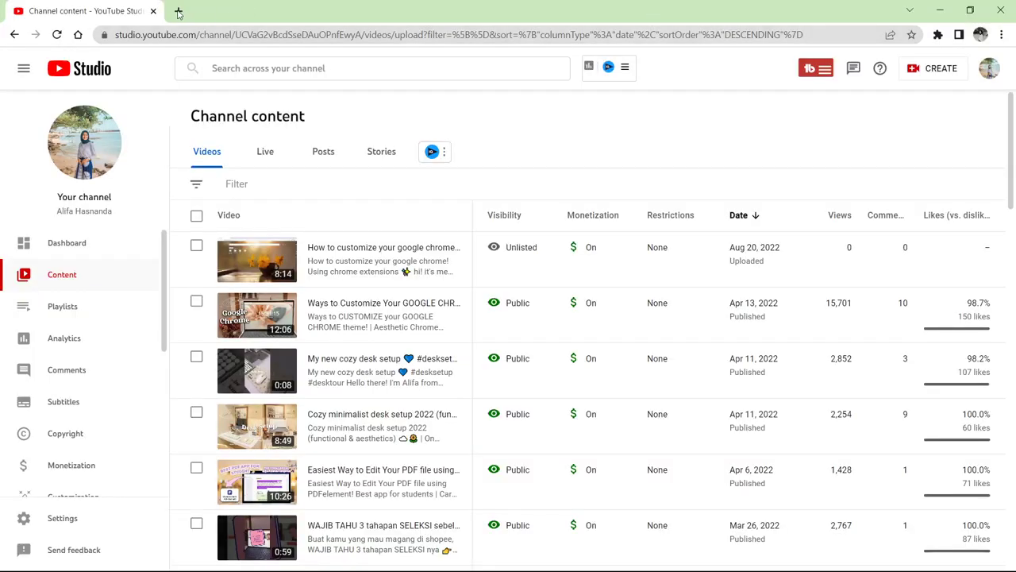
click(944, 10)
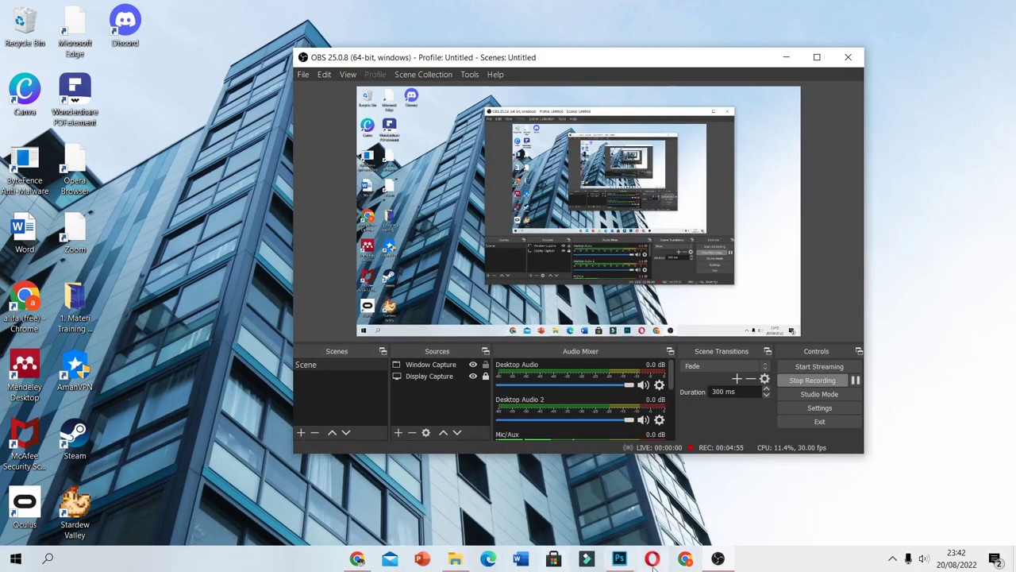
click(687, 561)
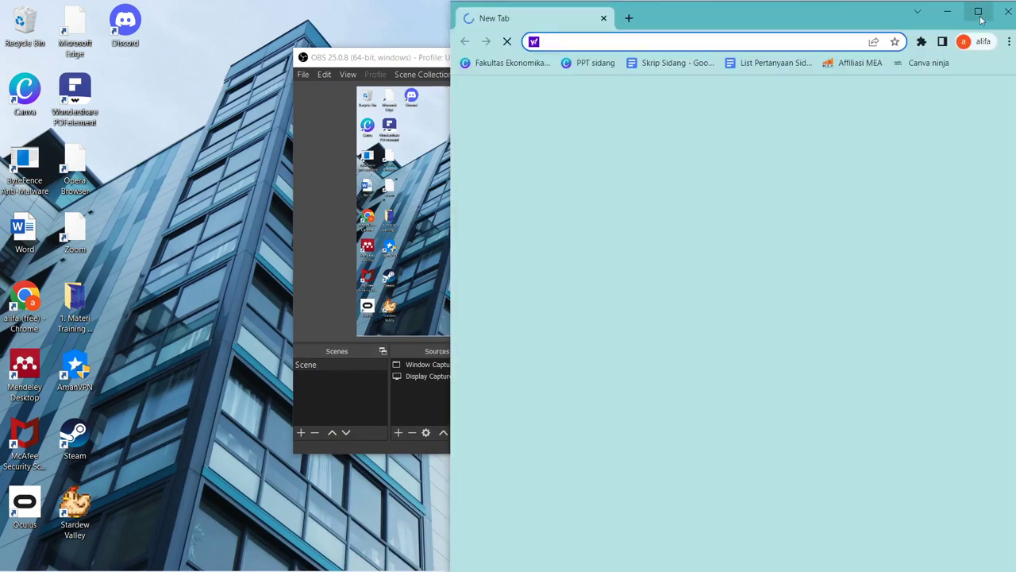
click(980, 11)
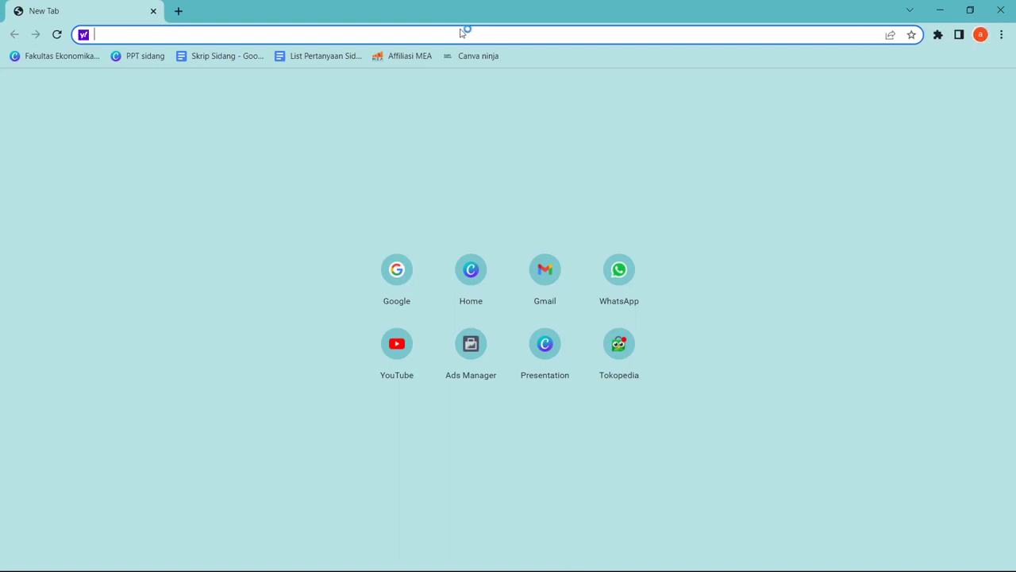
Search the web for 'heice to png' and open heic2png.com, closing the Yahoo results tab
text(h)
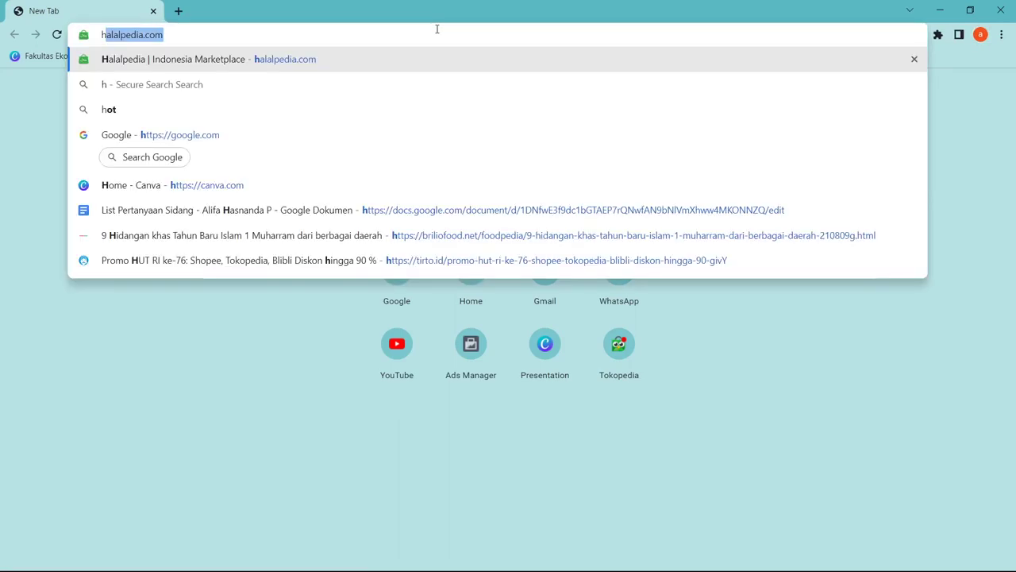
text(eice)
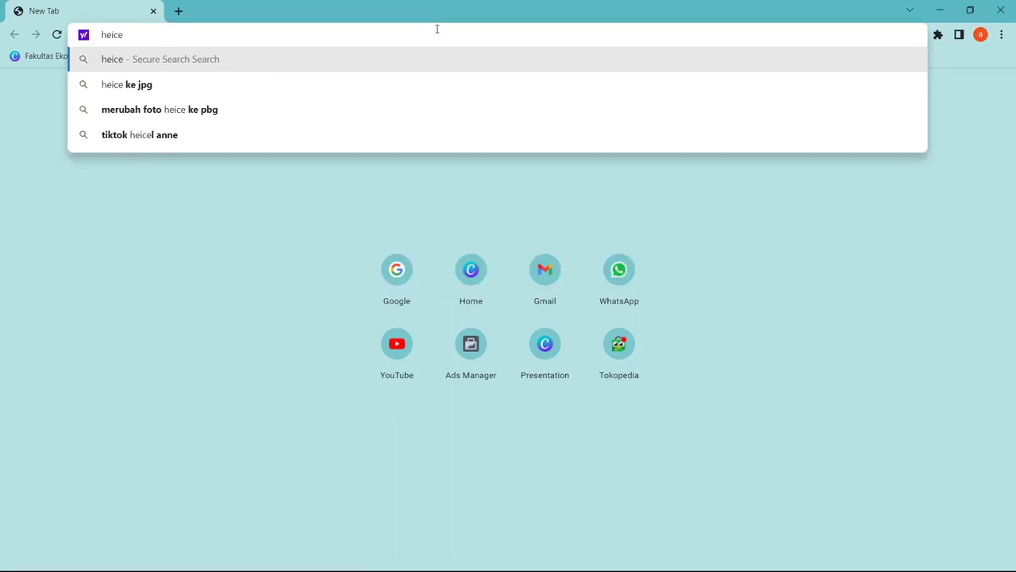
text( to png)
key(Return)
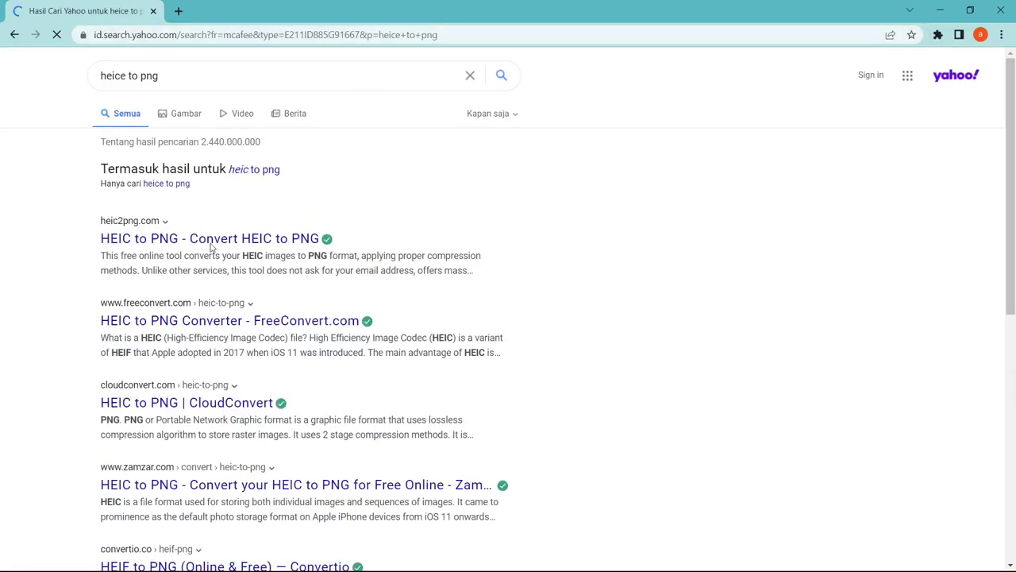
click(212, 247)
click(154, 11)
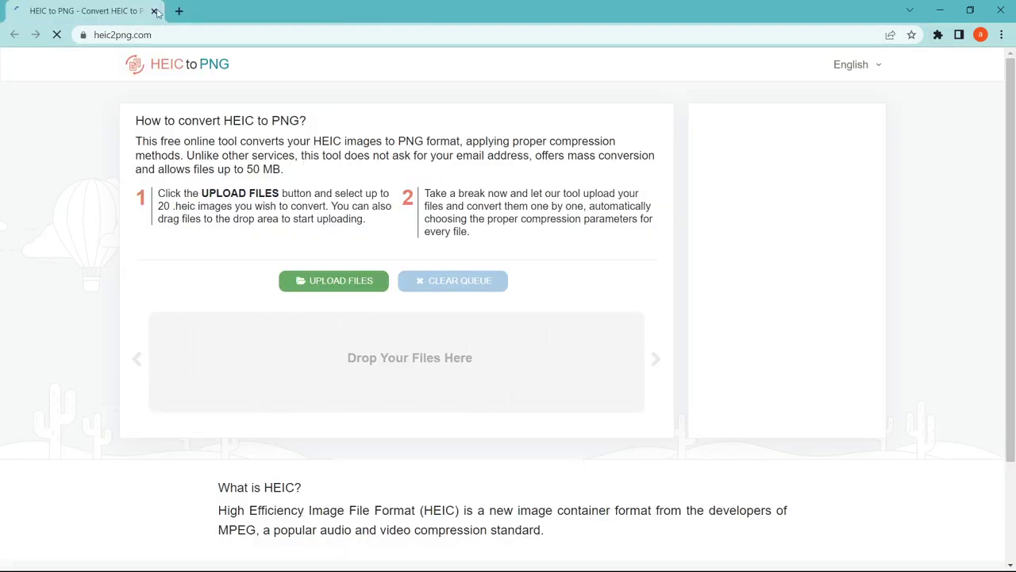
Cancel the upload file picker, restore down Chrome, and open the Chrome Extension photo folder
click(355, 283)
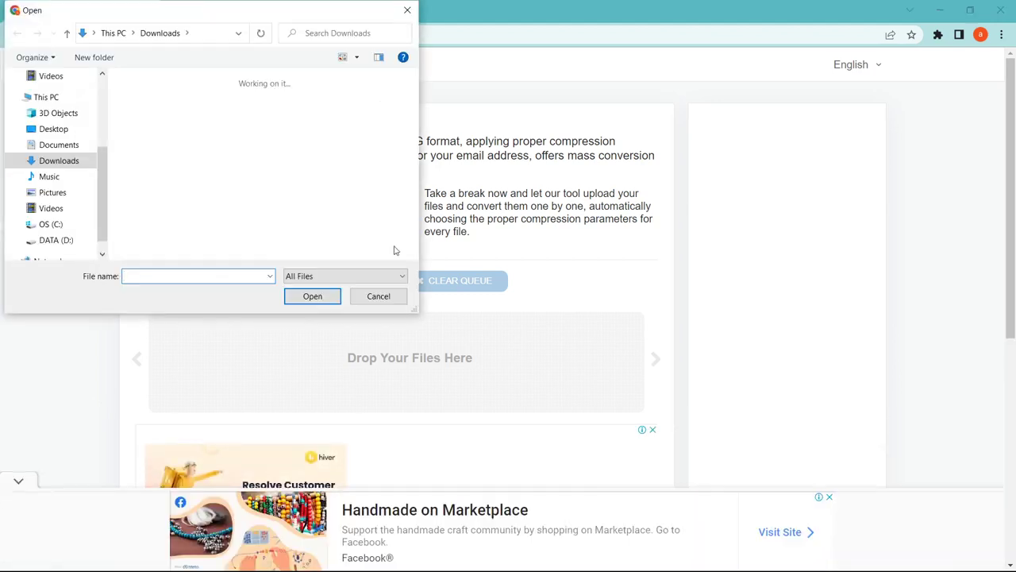
key(Escape)
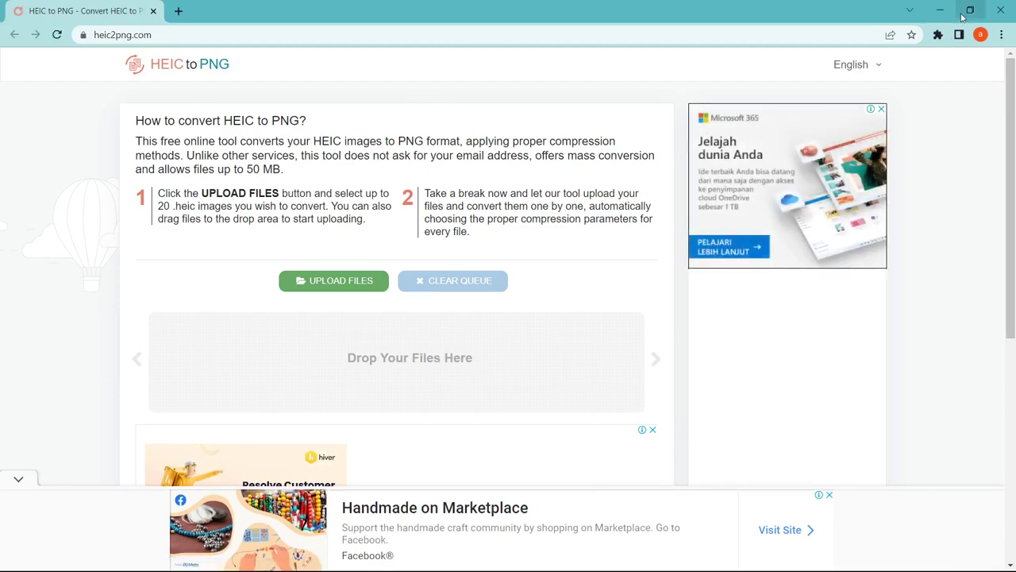
click(964, 13)
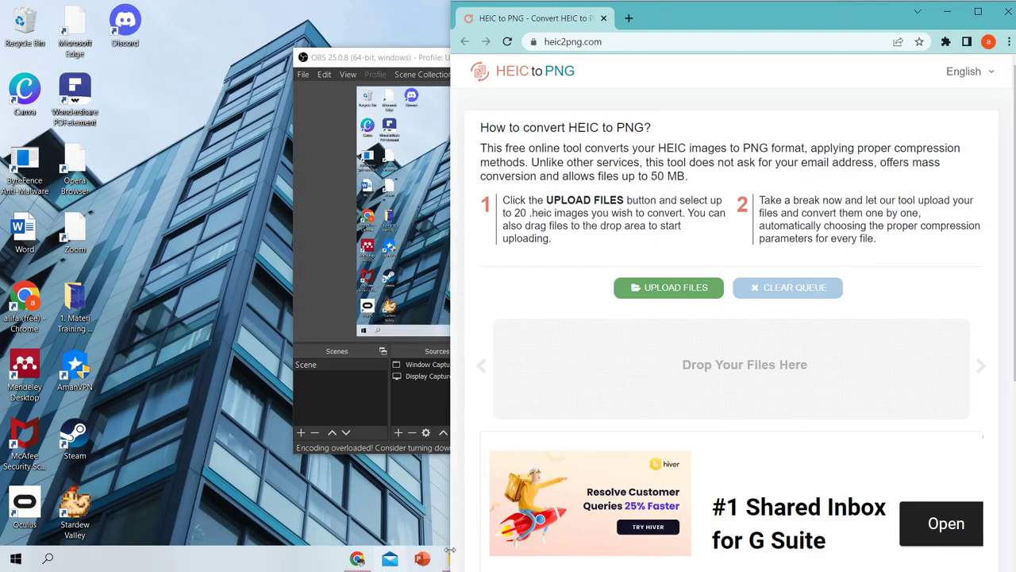
click(442, 565)
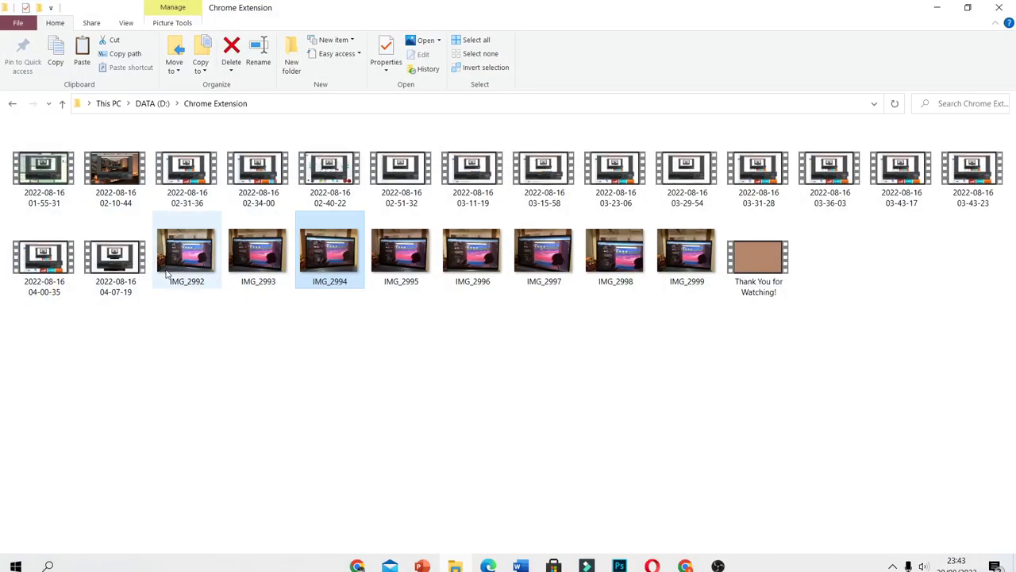
Drag IMG_2992 through IMG_2999 into heic2png.com's Drop Your Files Here area, then maximize Chrome
shift+click(685, 249)
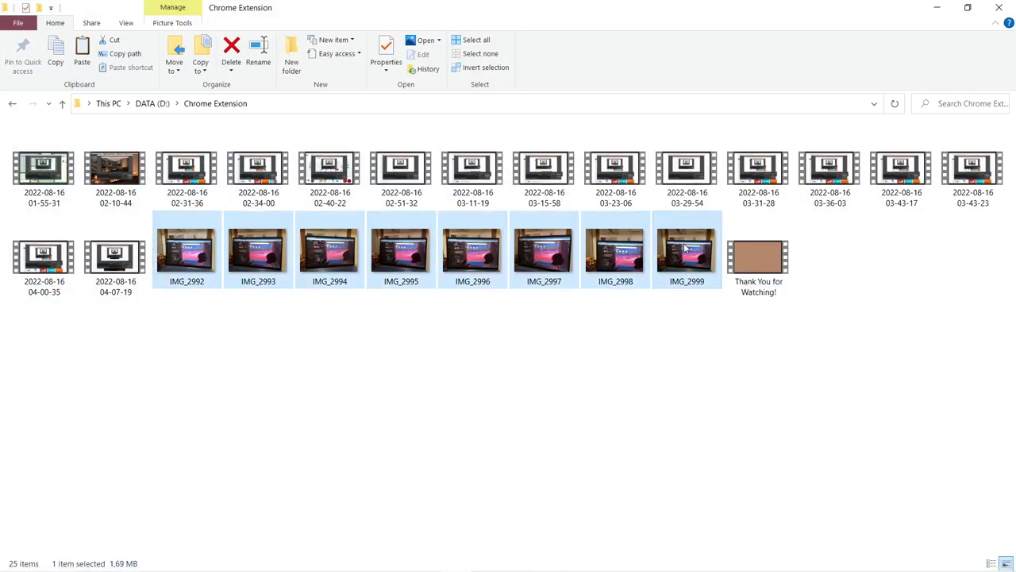
mouse_move(687, 248)
mouse_down()
mouse_move(754, 566)
mouse_move(674, 365)
mouse_up()
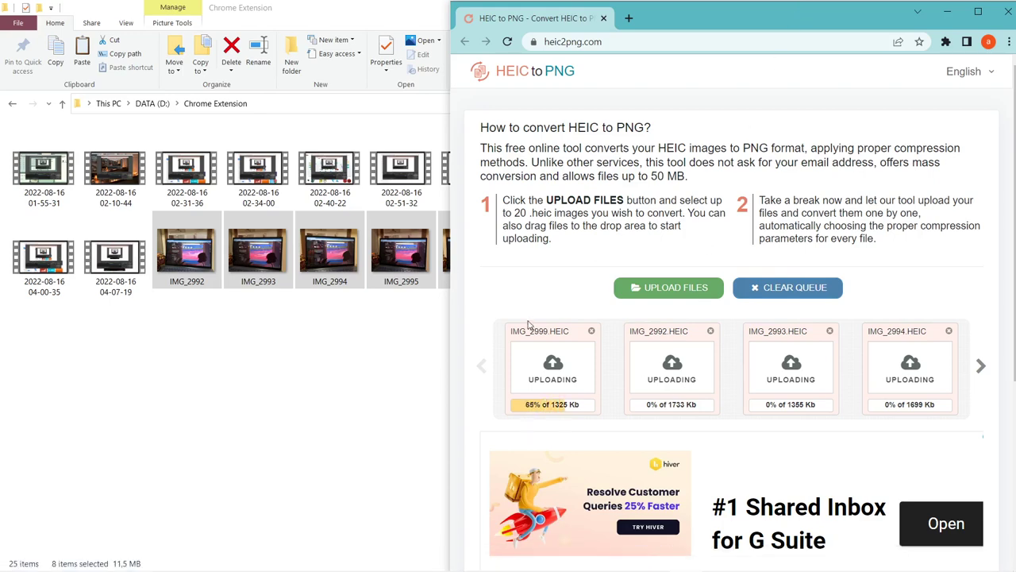
click(979, 11)
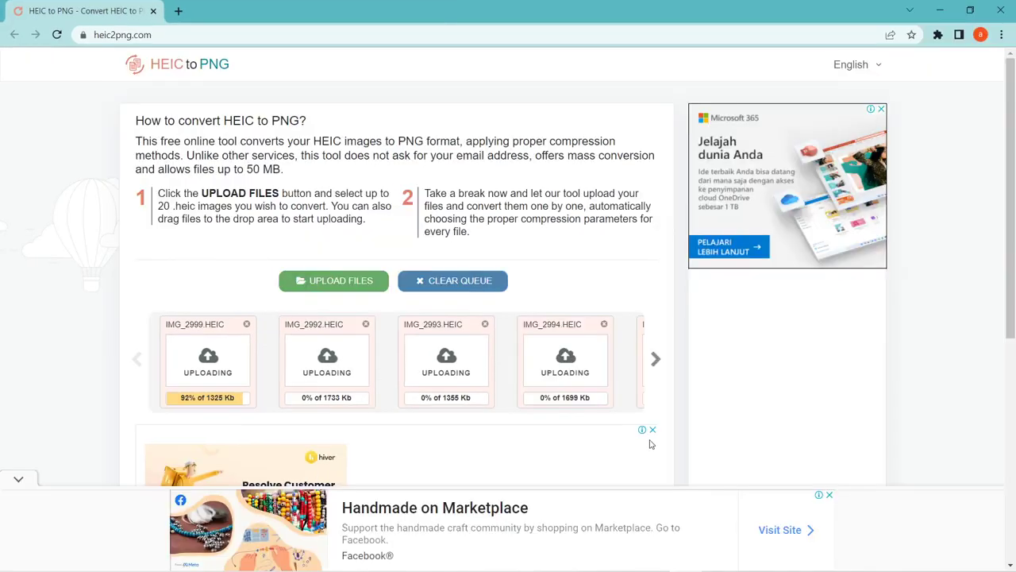
Page and scroll through the upload queue to check each photo's conversion progress
click(656, 361)
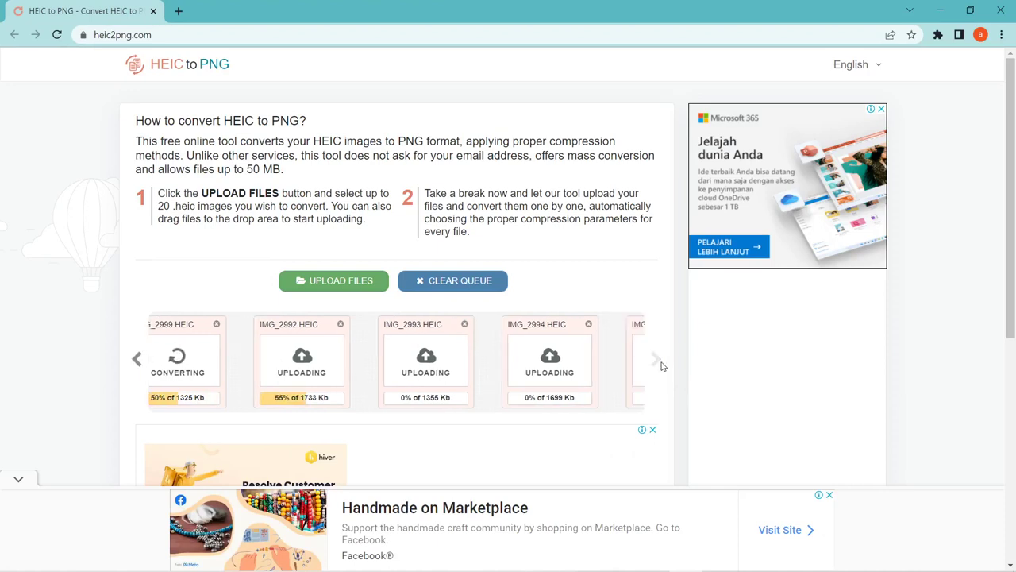
click(137, 360)
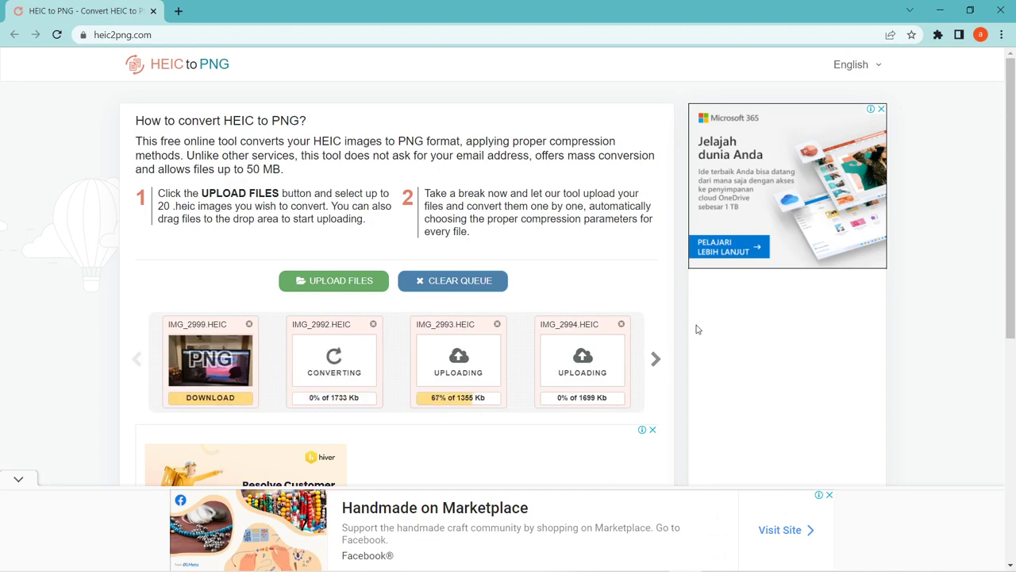
scroll(642, 350, down, 3)
scroll(555, 343, up, 3)
scroll(464, 336, down, 3)
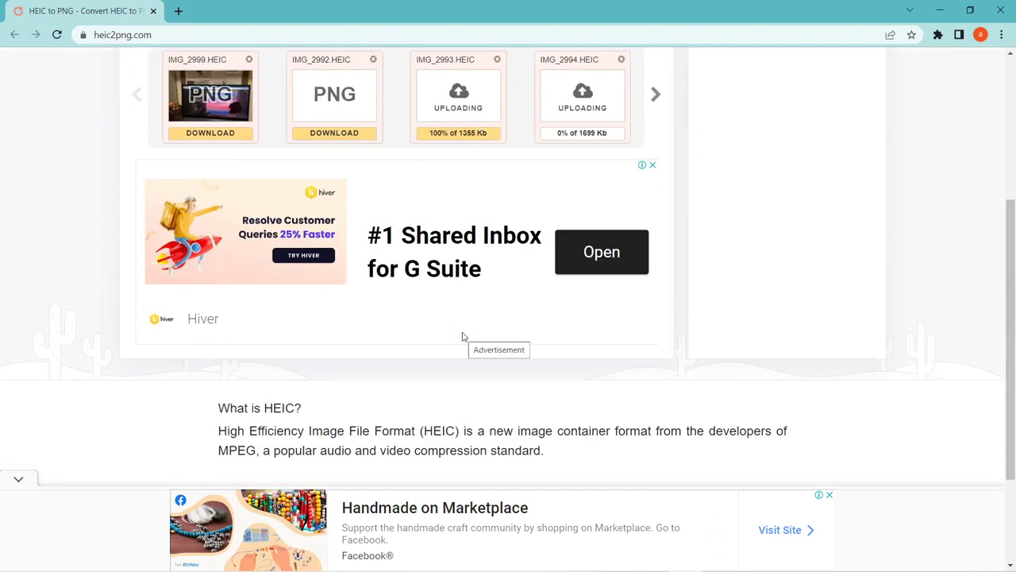
scroll(464, 337, up, 3)
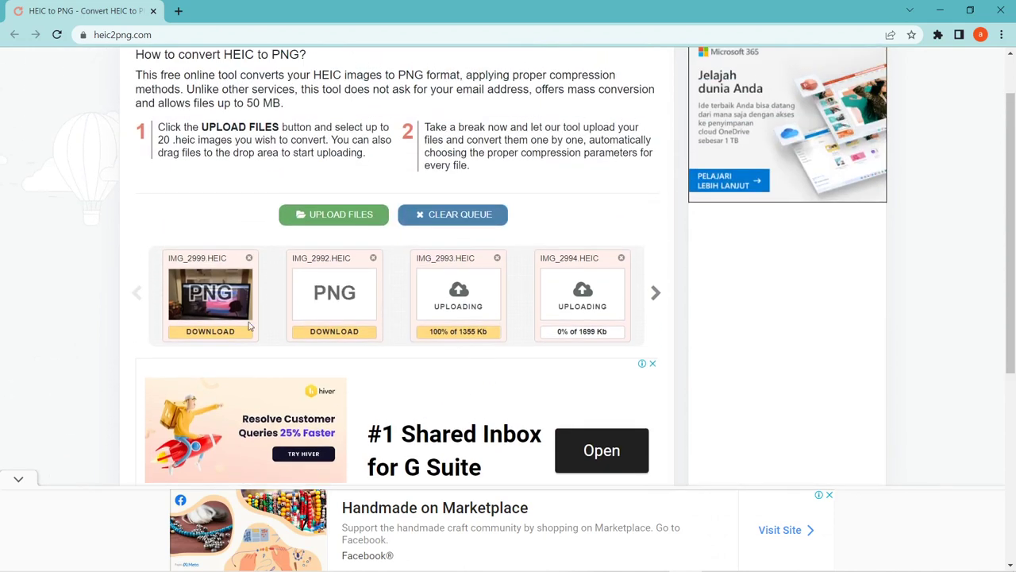
Download the IMG_2999 PNG, dismiss the ad, and return to the now-empty converter page
click(223, 337)
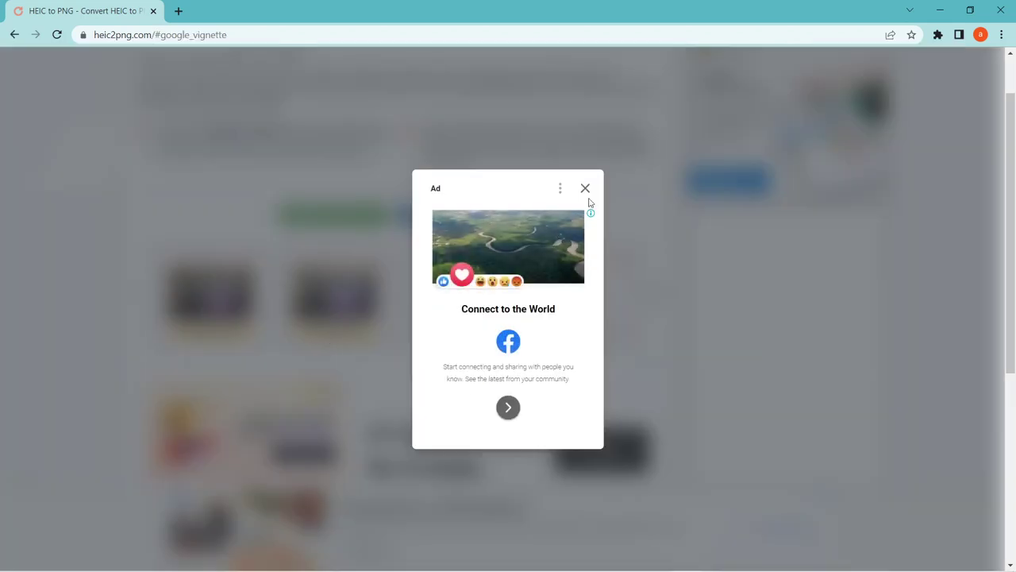
click(587, 189)
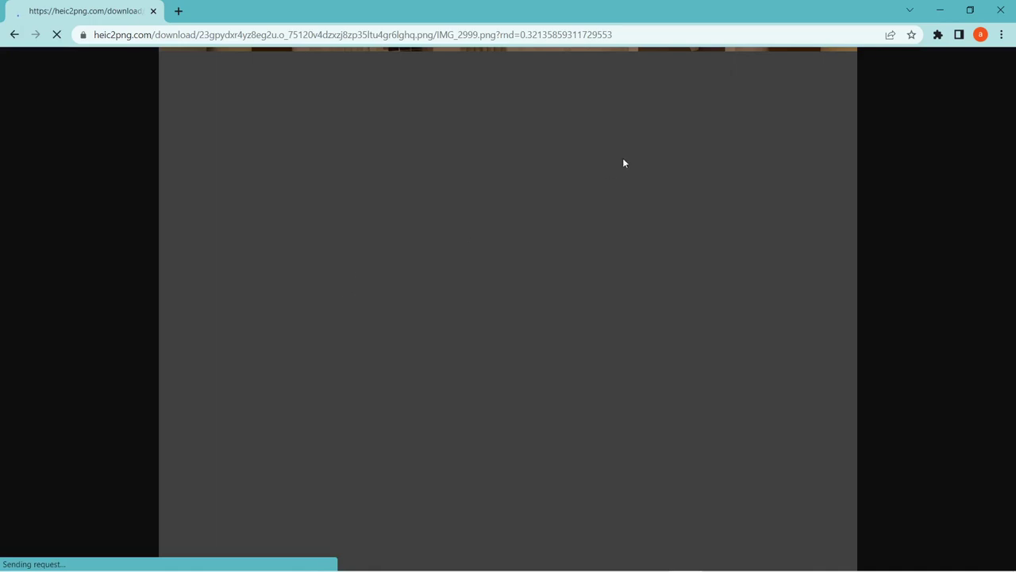
click(16, 36)
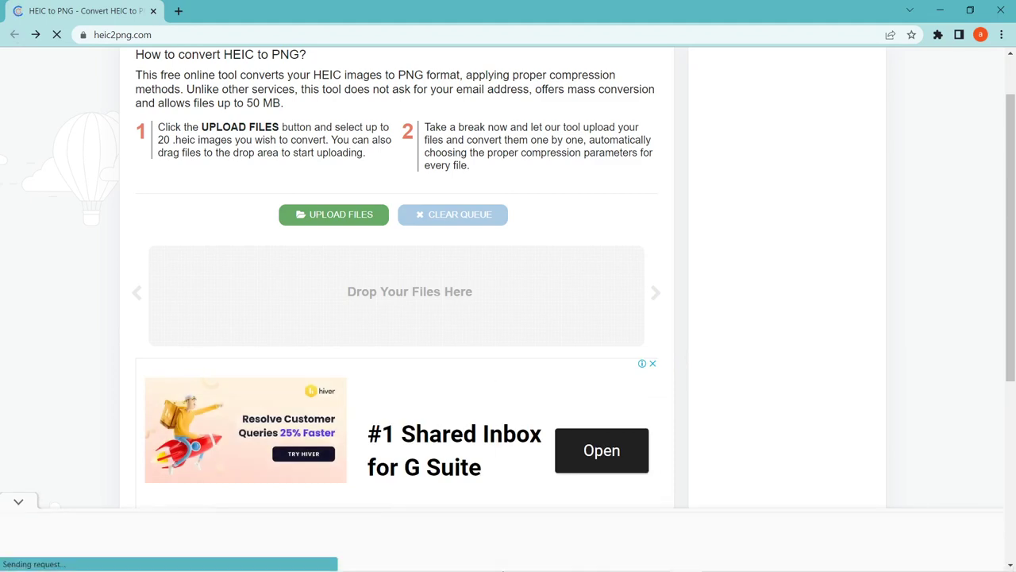
click(450, 564)
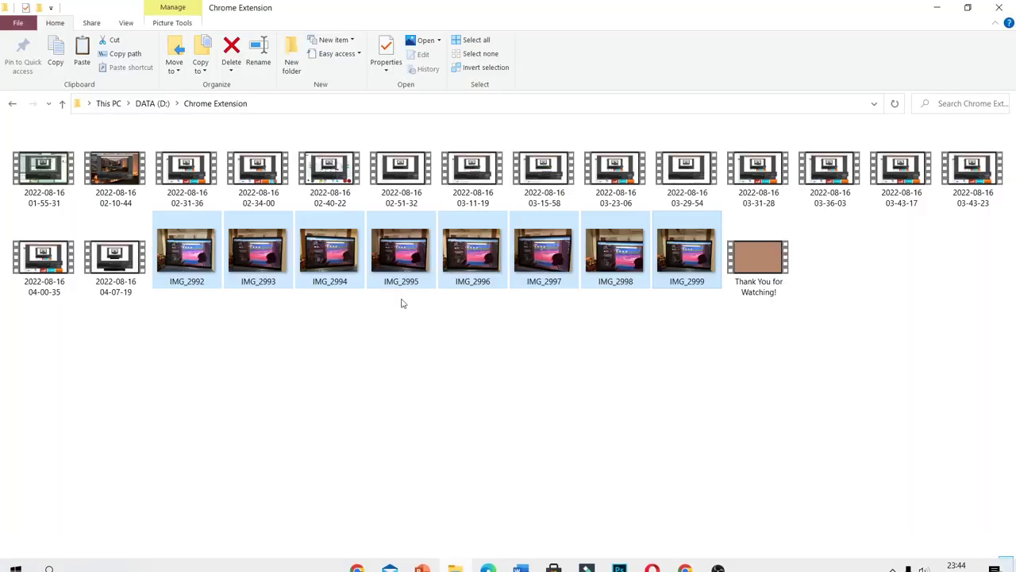
Drag the eight selected IMG_2992–IMG_2999 photos into heic2png.com's drop area again
mouse_move(401, 262)
mouse_down()
mouse_move(698, 563)
mouse_move(488, 291)
mouse_up()
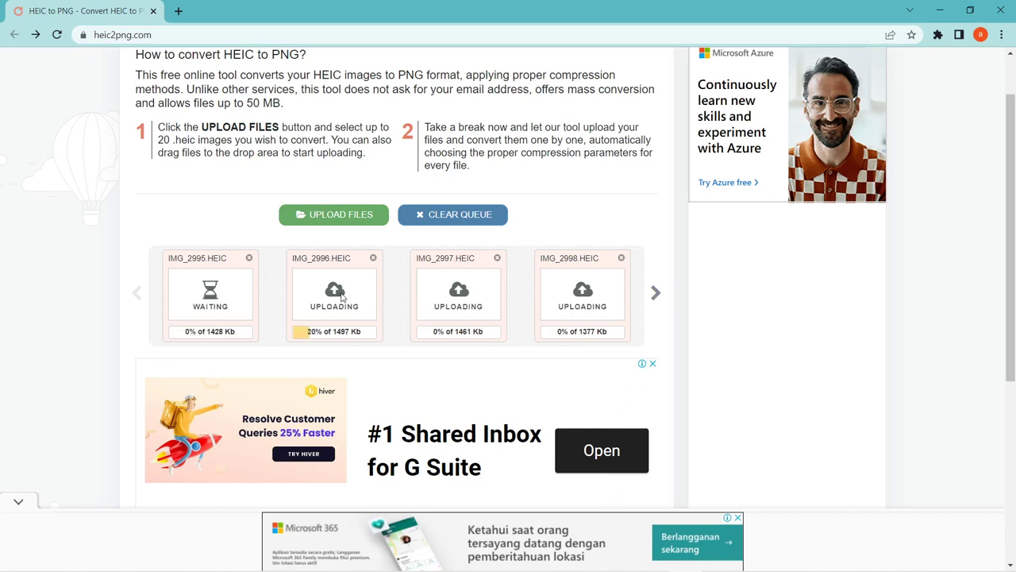
Page the queue to IMG_2995–IMG_2998 and download the IMG_2995 and IMG_2996 PNGs
click(659, 292)
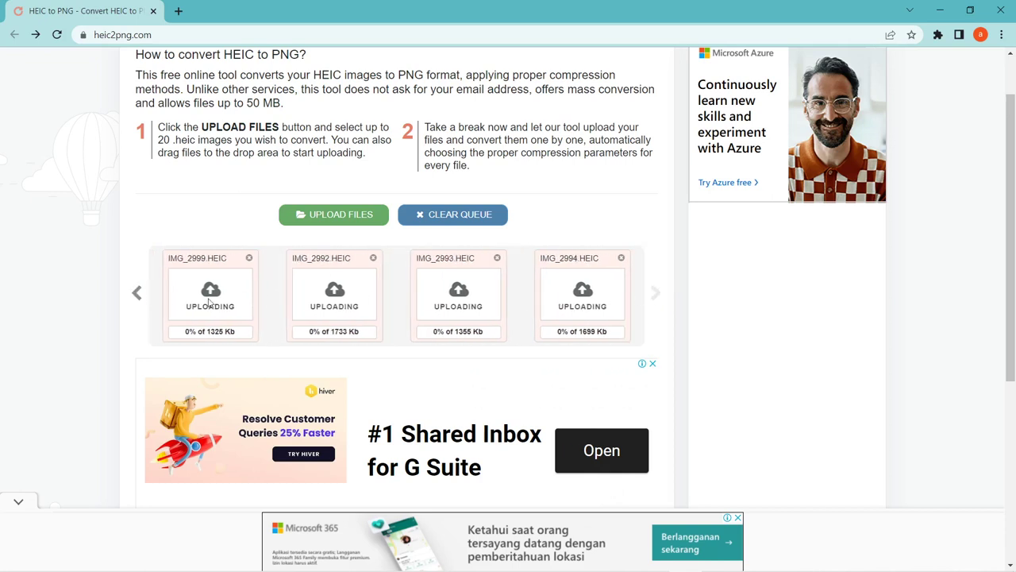
click(132, 305)
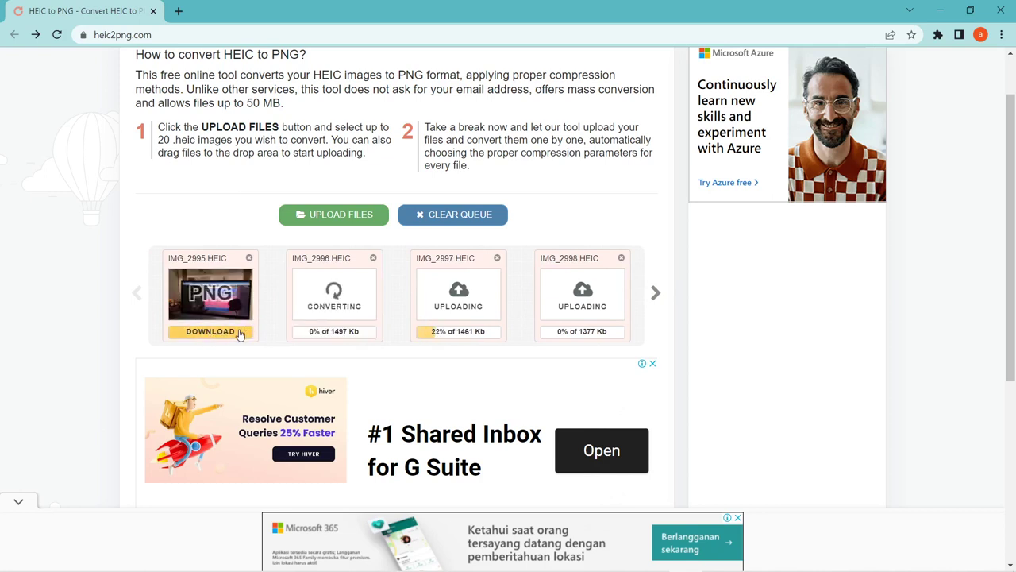
click(239, 333)
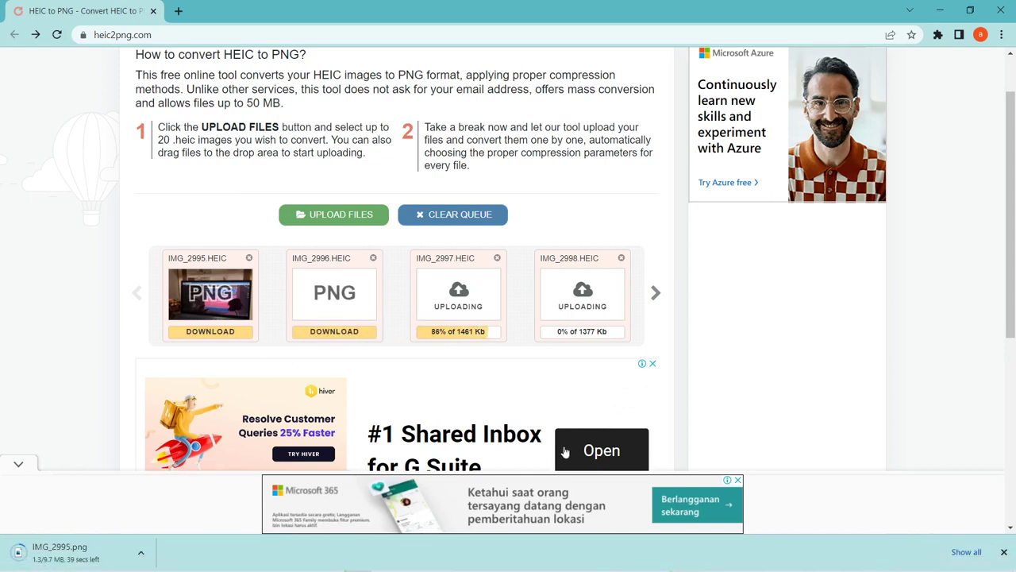
click(353, 336)
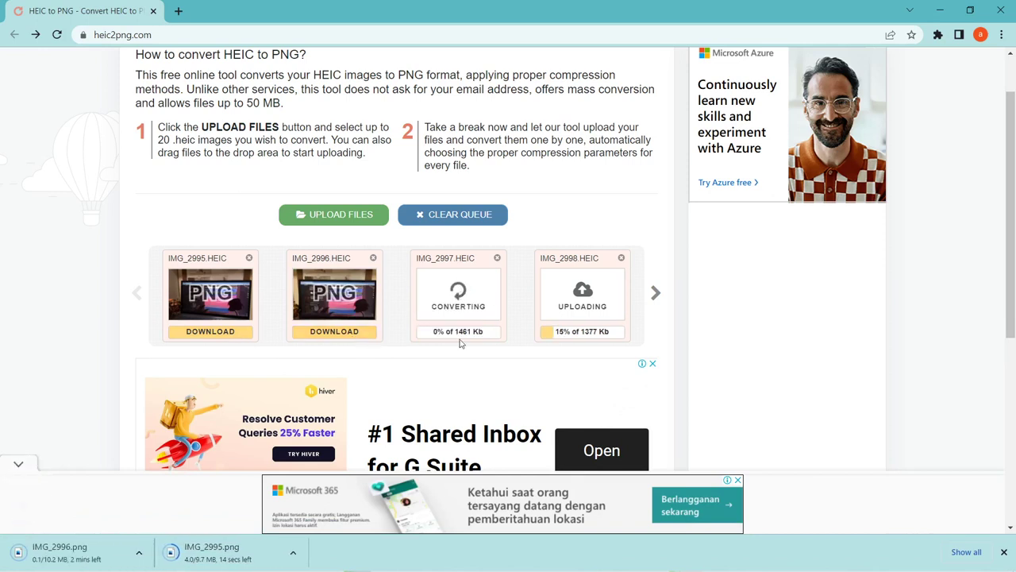
Check the other files' progress, then download the IMG_2997 and IMG_2998 PNGs
click(656, 292)
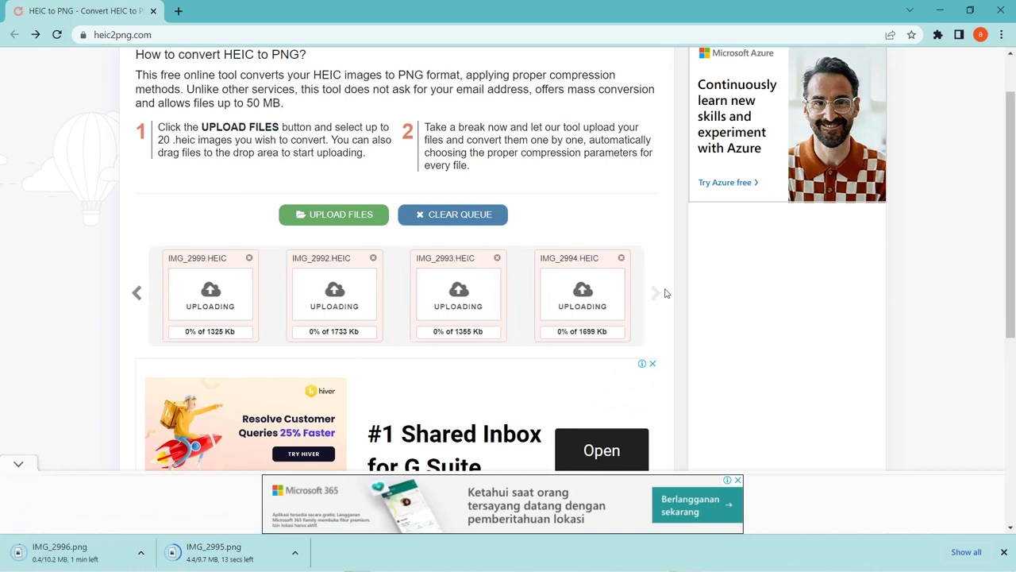
click(132, 293)
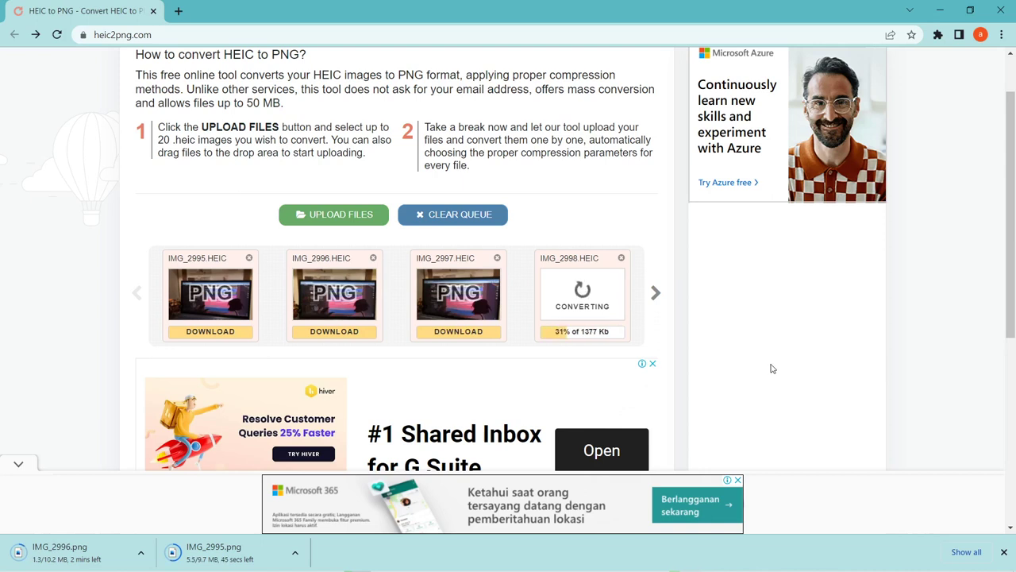
click(444, 333)
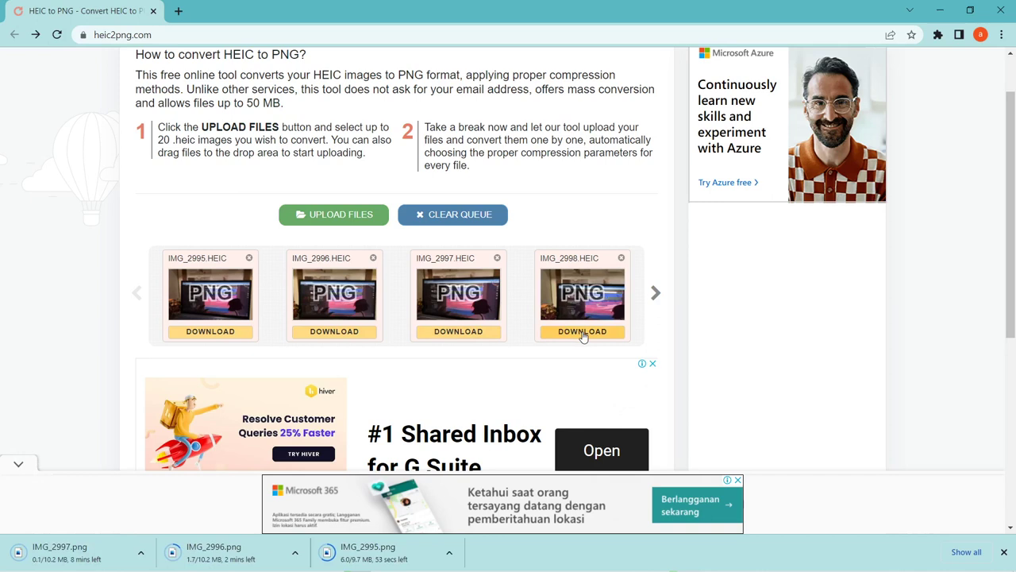
click(582, 333)
click(655, 294)
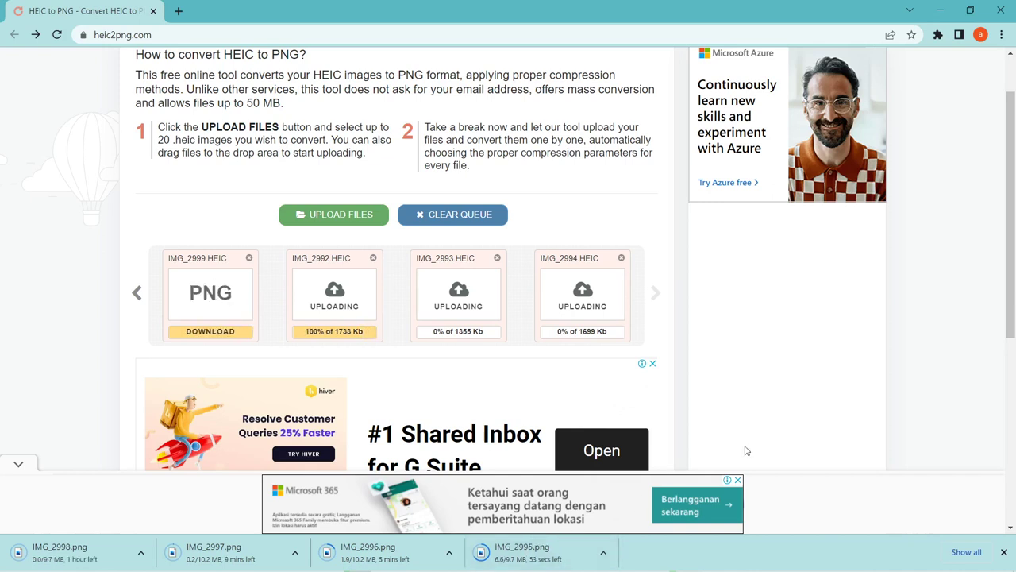
Download the PNGs of IMG_2999, IMG_2992, IMG_2993 and IMG_2994 as each conversion finishes
click(228, 337)
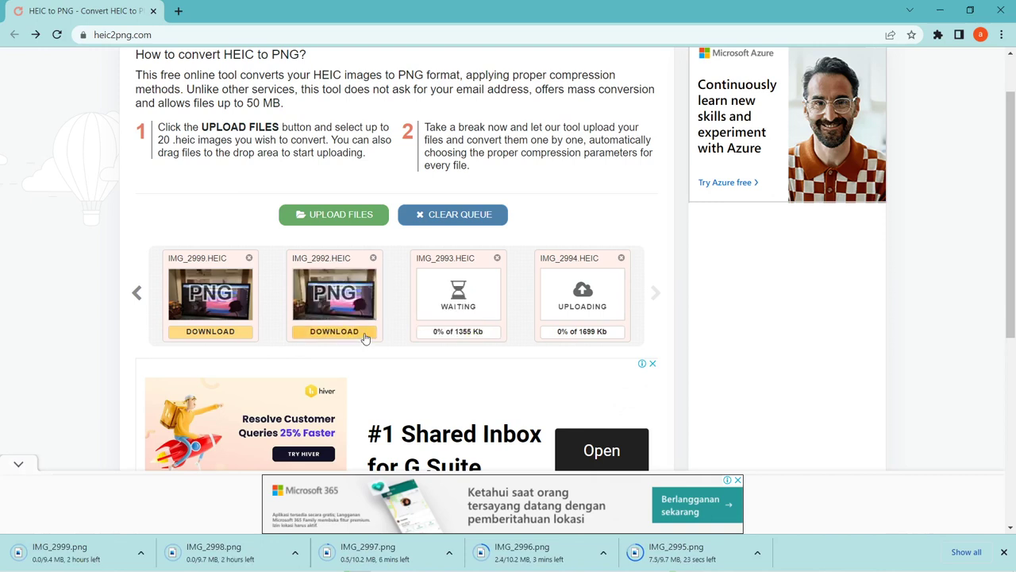
click(364, 334)
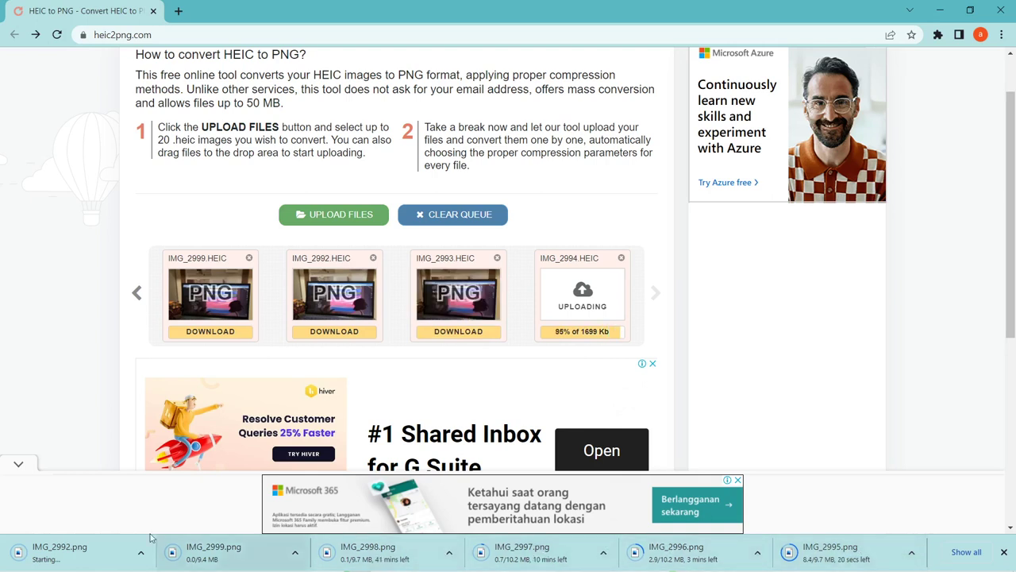
click(460, 332)
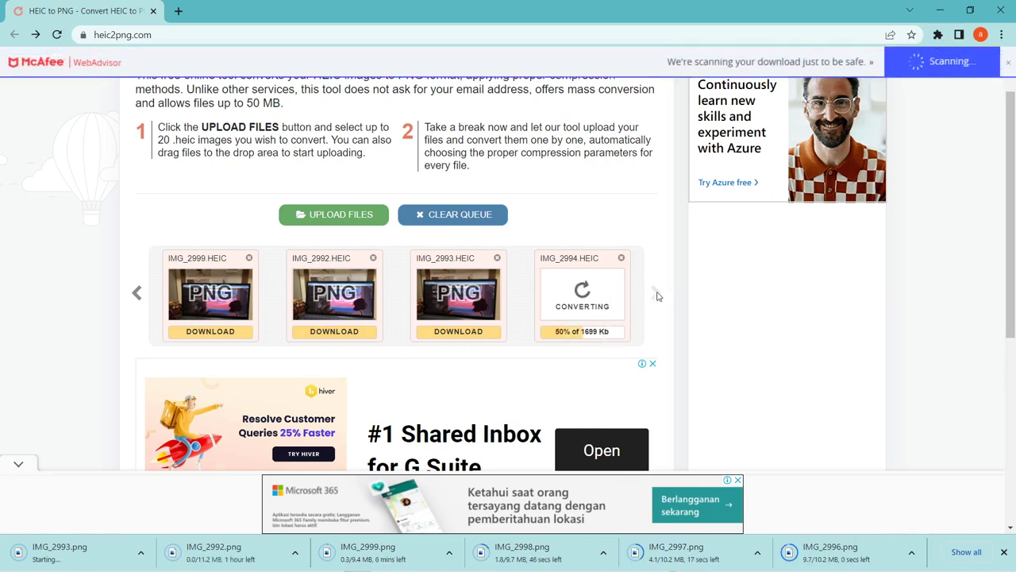
click(617, 338)
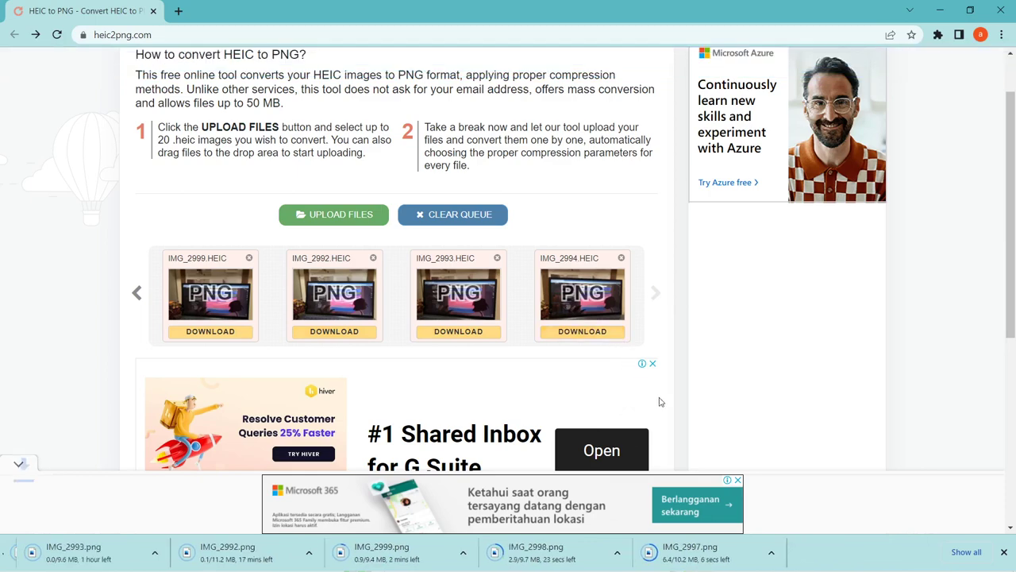
click(715, 559)
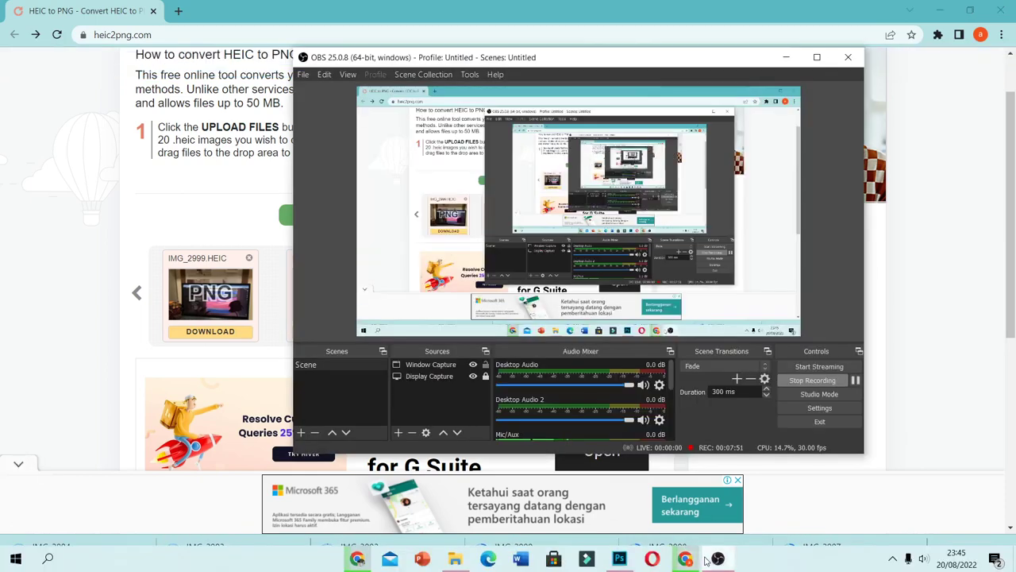
Open Chrome's full downloads list and show IMG_2995.png in the Downloads folder
click(794, 59)
click(983, 549)
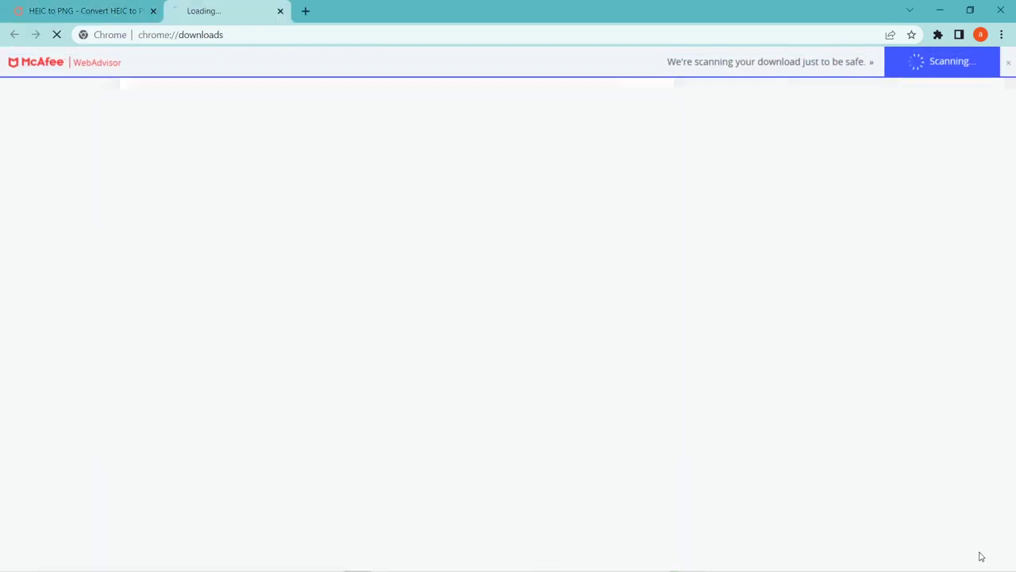
scroll(436, 260, down, 4)
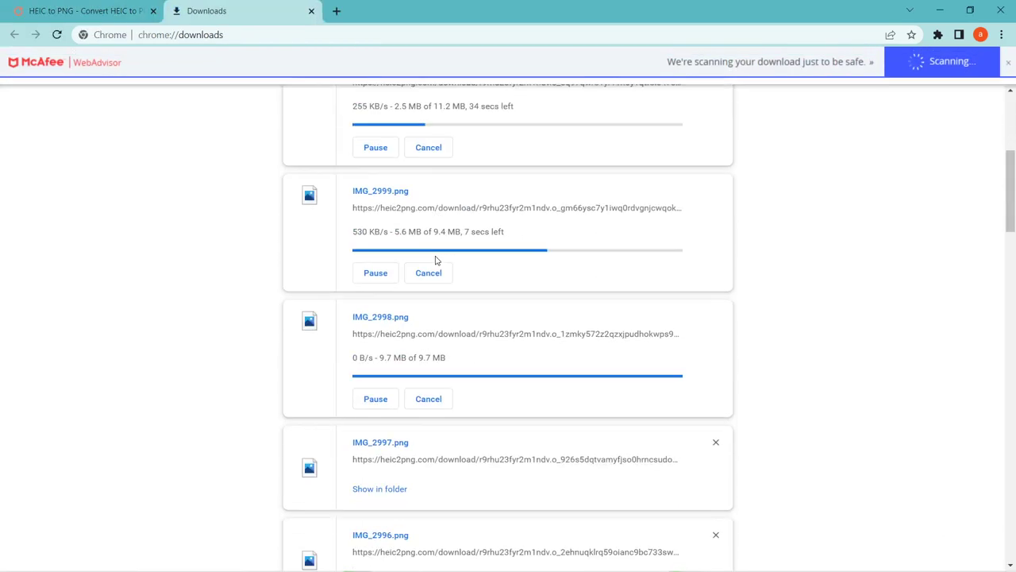
scroll(435, 260, down, 3)
scroll(436, 262, down, 2)
scroll(394, 352, up, 2)
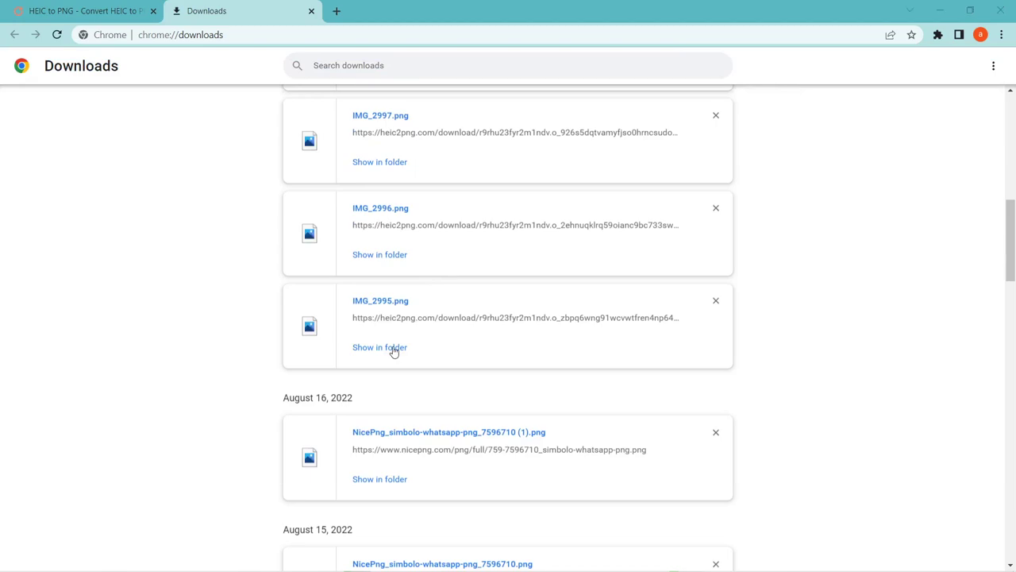
click(394, 350)
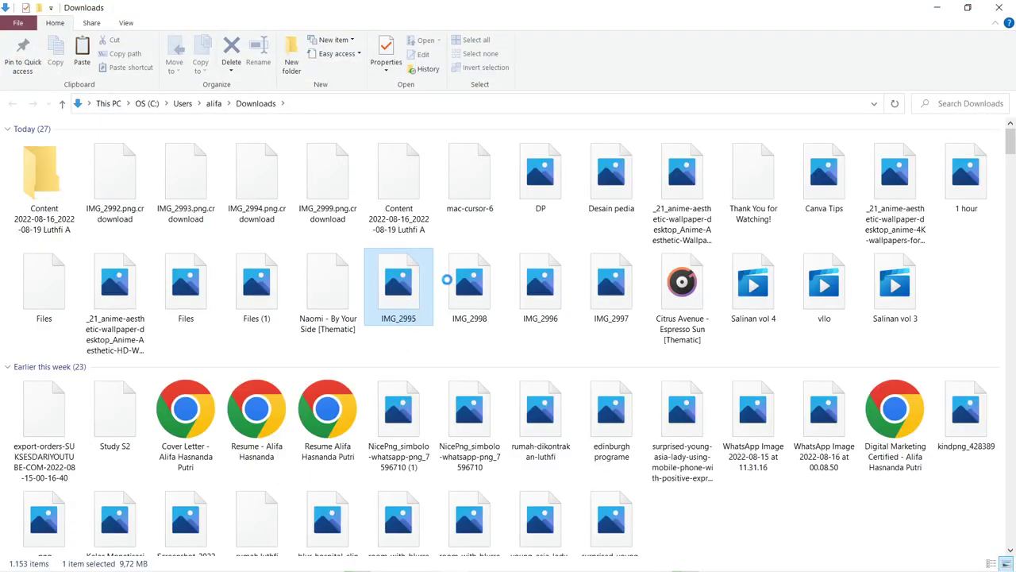